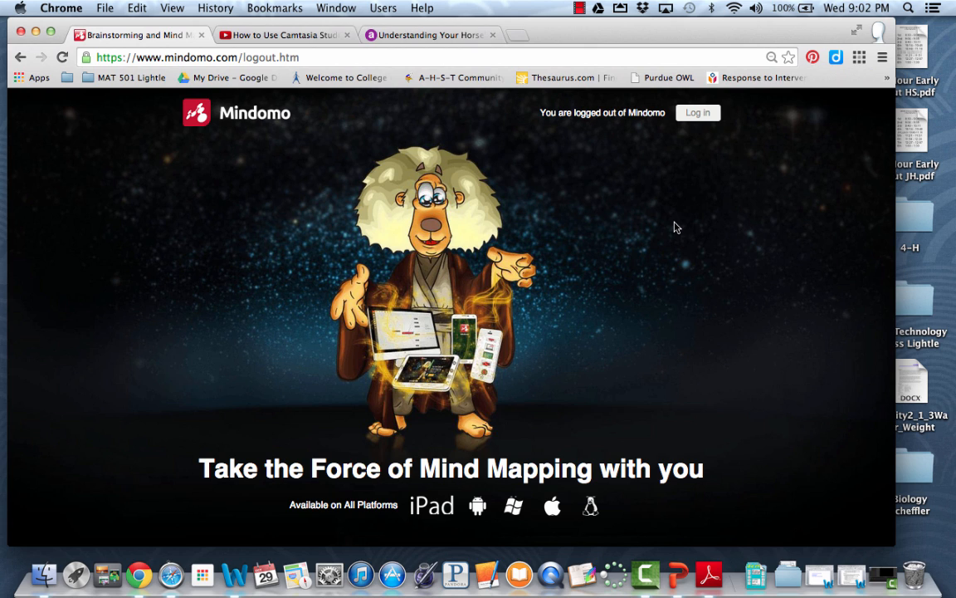
Log in to Mindomo using the Google account
click(702, 117)
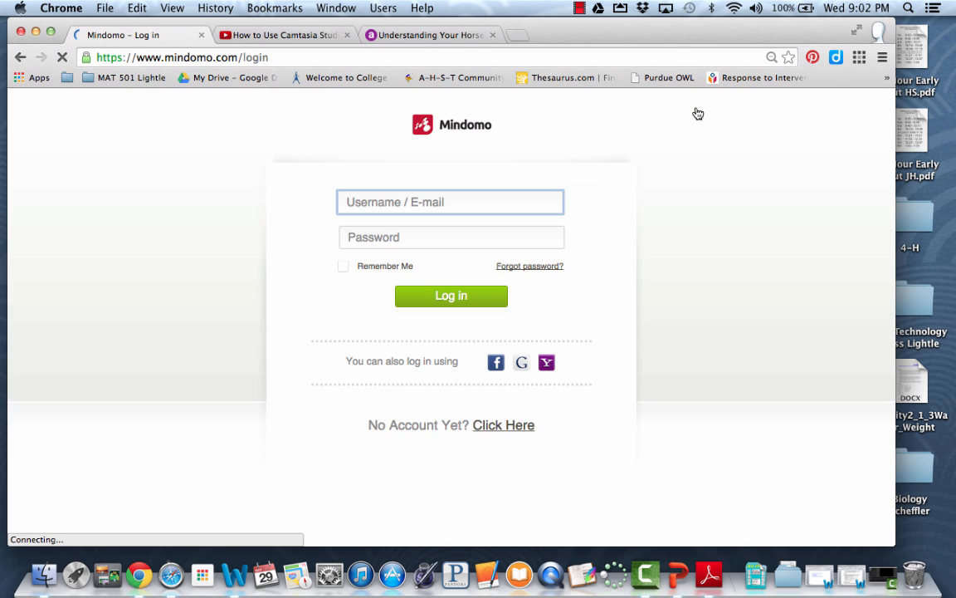
click(521, 362)
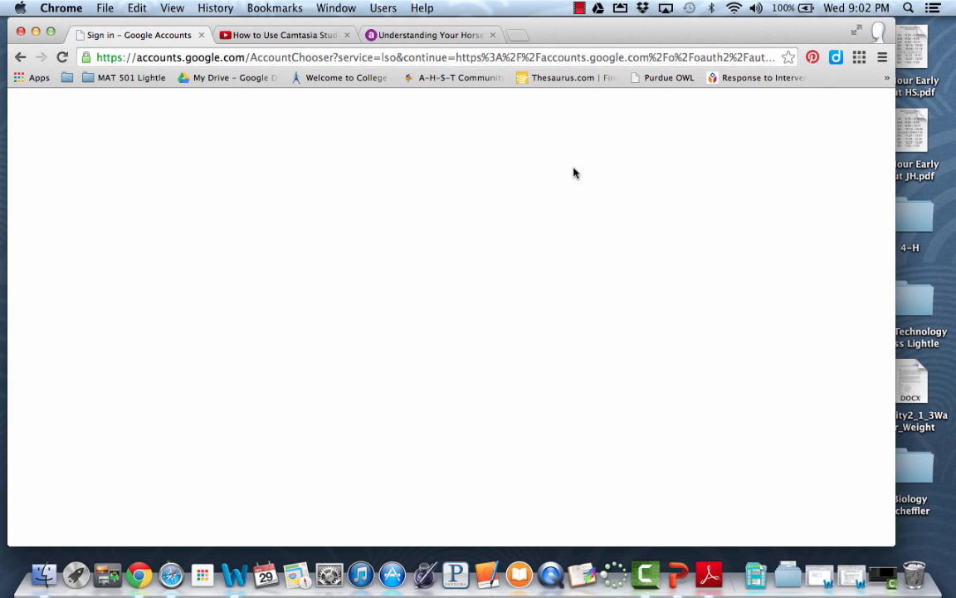
click(454, 202)
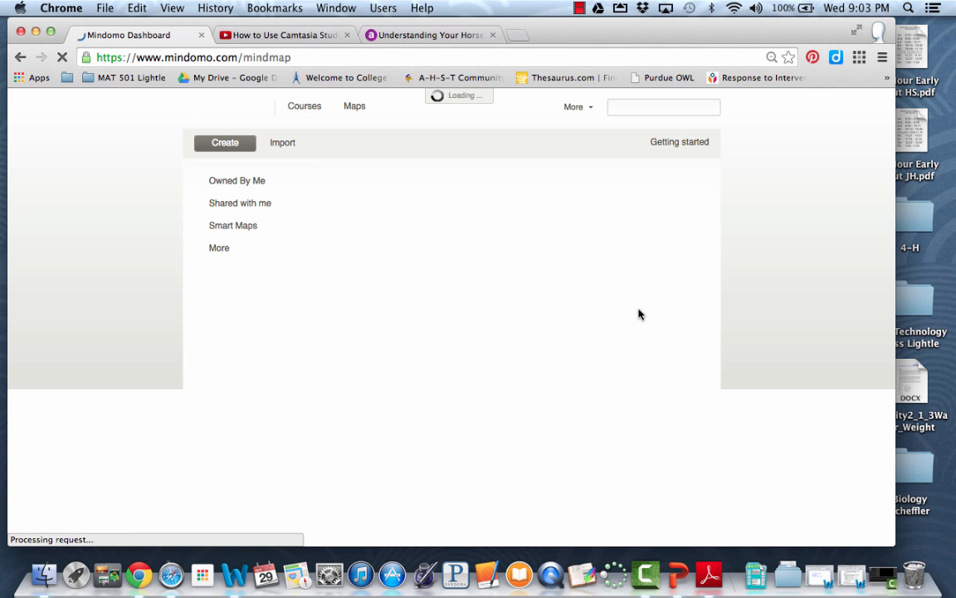
Create a blank mind map titled "EDU 501 Tutorial"
click(222, 145)
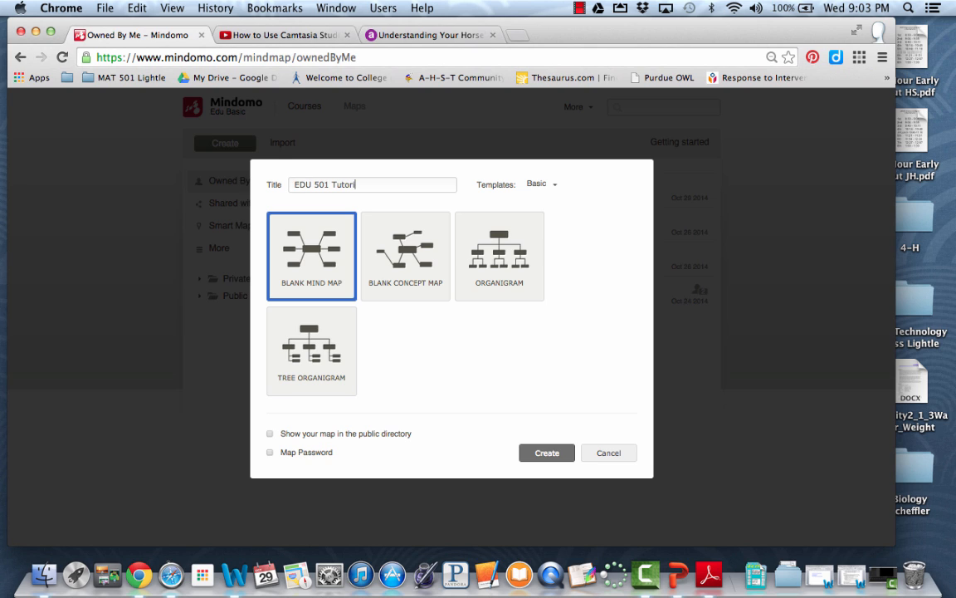
click(541, 453)
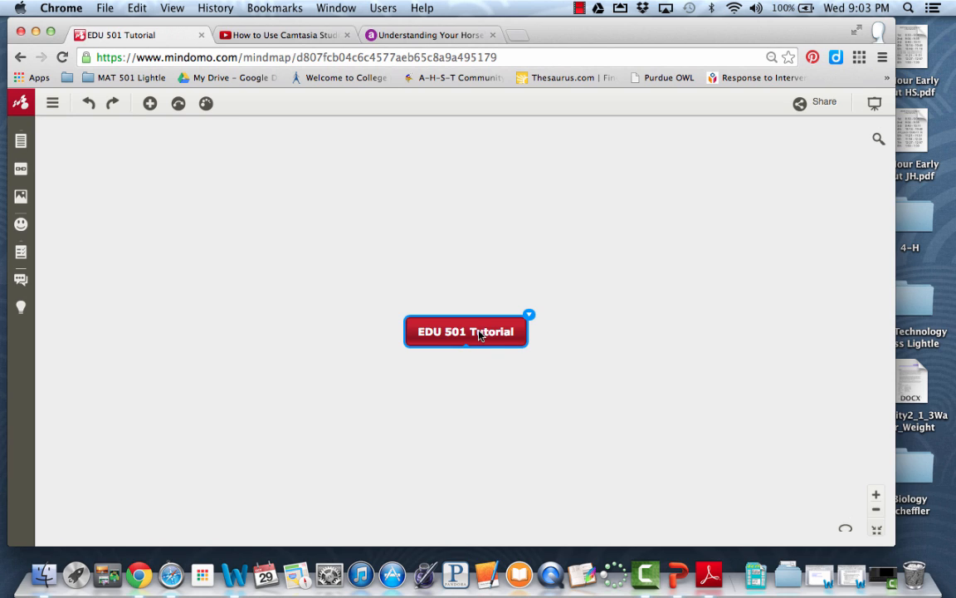
Change the central topic's text to "Horse Anatomy"
double_click(479, 334)
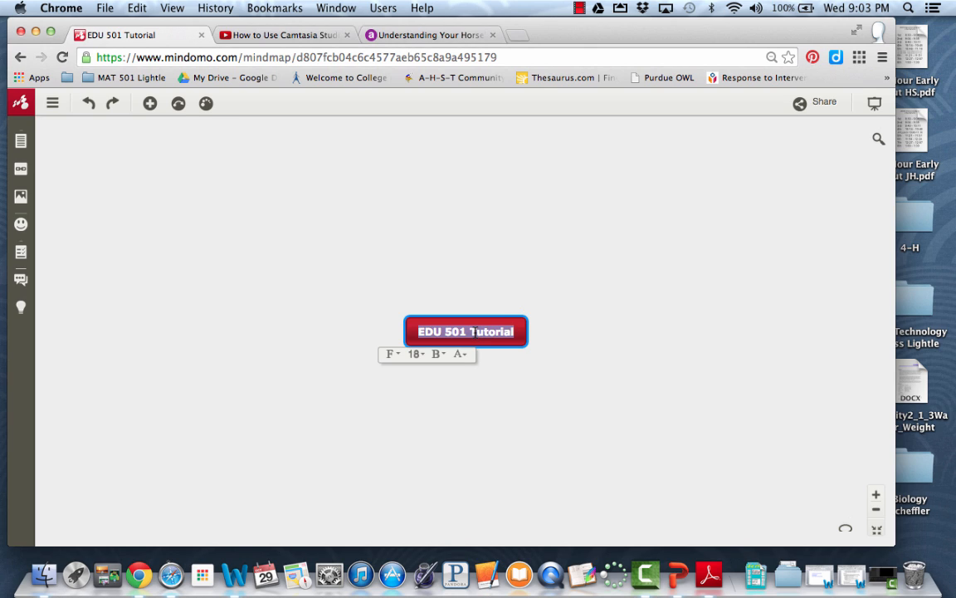
text(Hors)
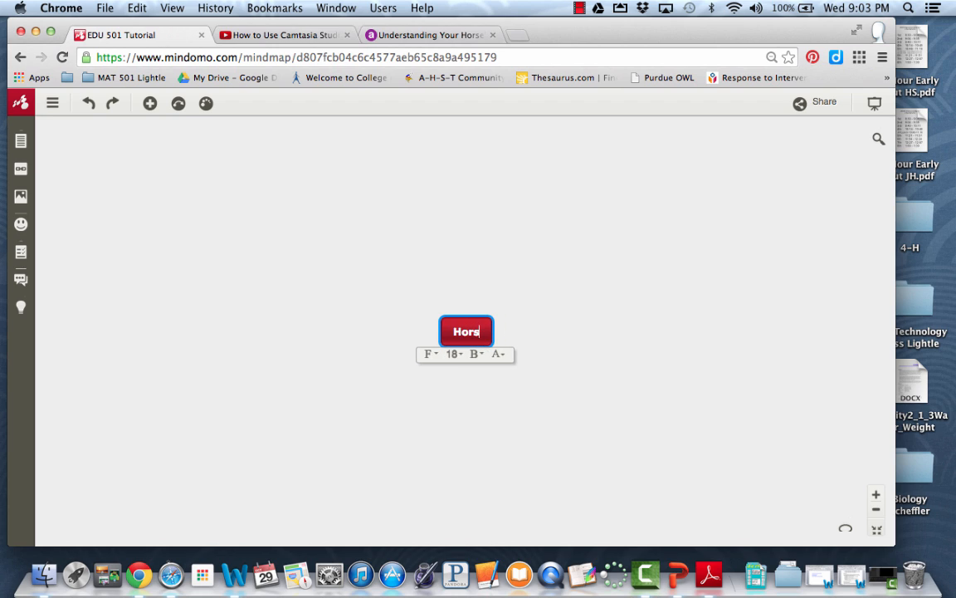
text(e Horse)
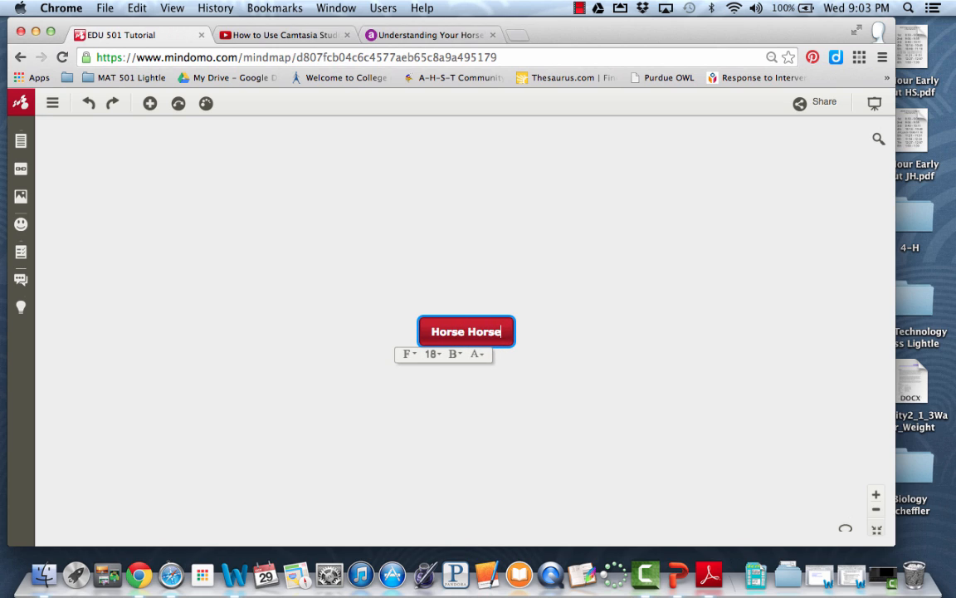
key(BackSpace)
key(BackSpace)
key(BackSpace)
key(BackSpace)
key(BackSpace)
key(BackSpace)
text(Anatomy)
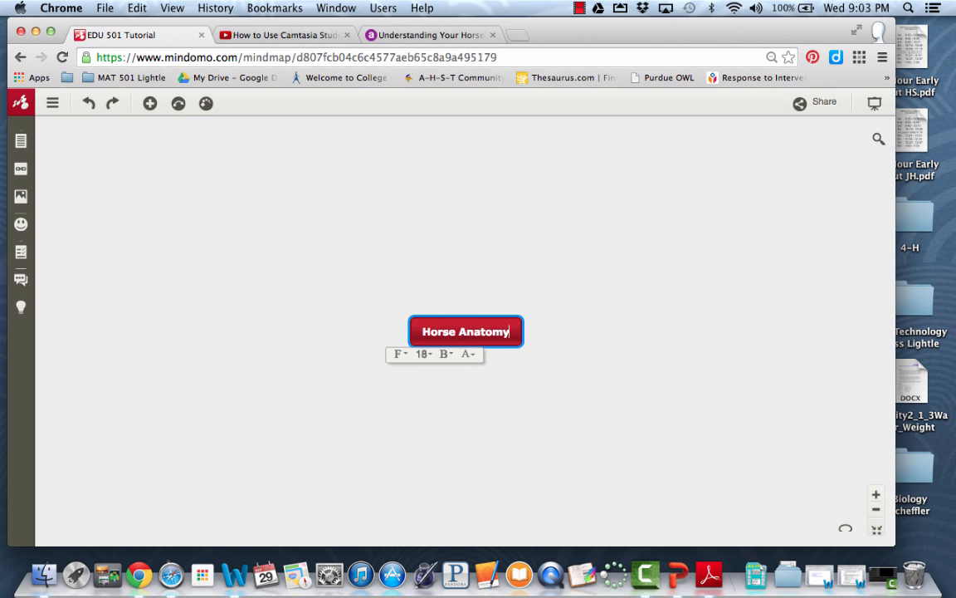
click(519, 321)
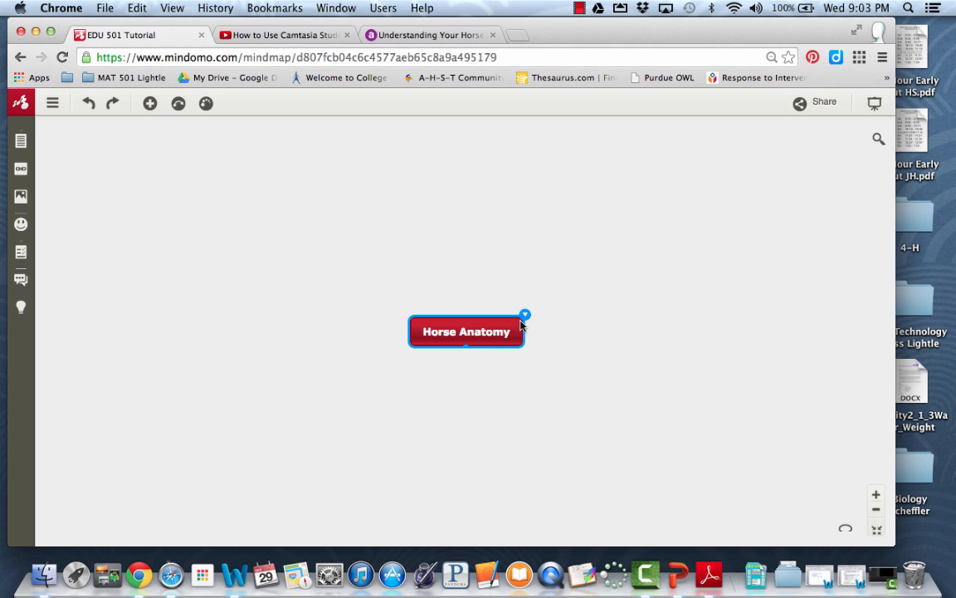
Insert four main topics branching from the Horse Anatomy central topic, keeping their default text
click(525, 316)
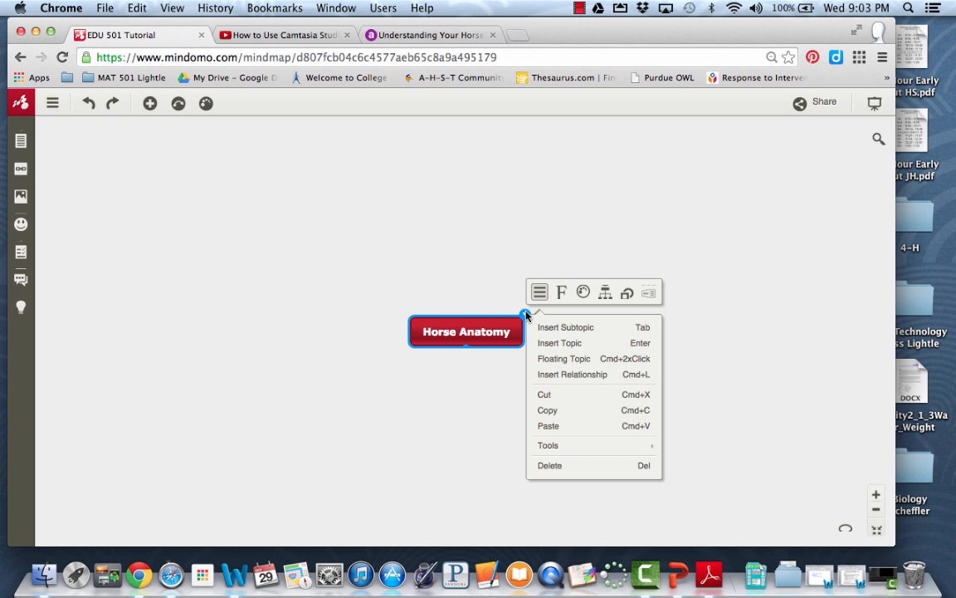
click(558, 344)
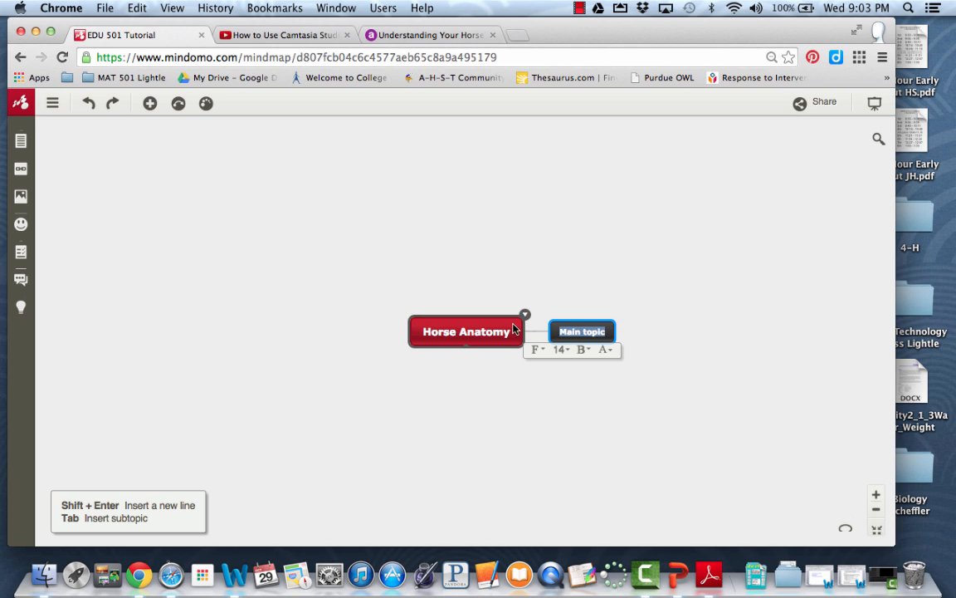
click(524, 319)
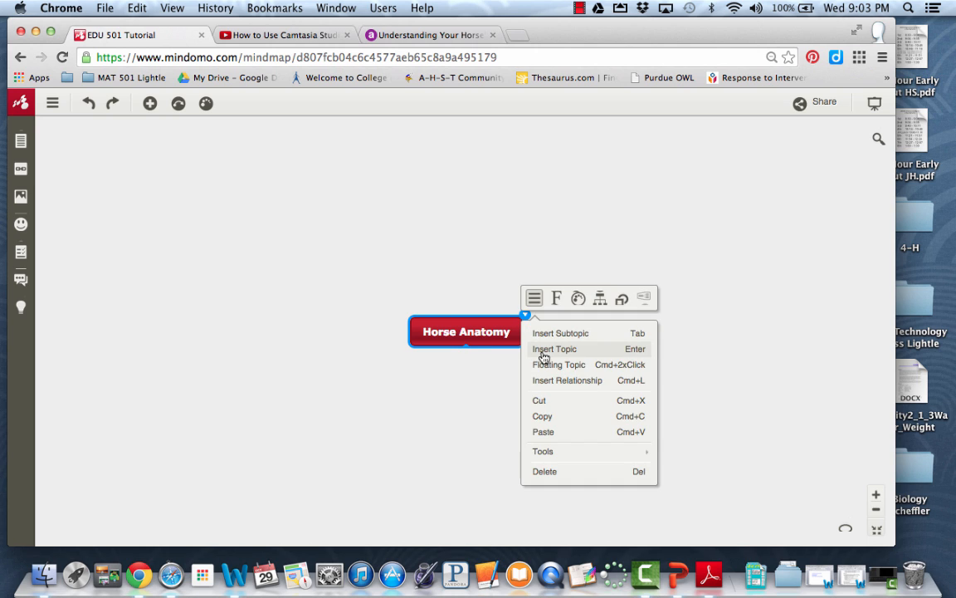
click(548, 351)
click(525, 316)
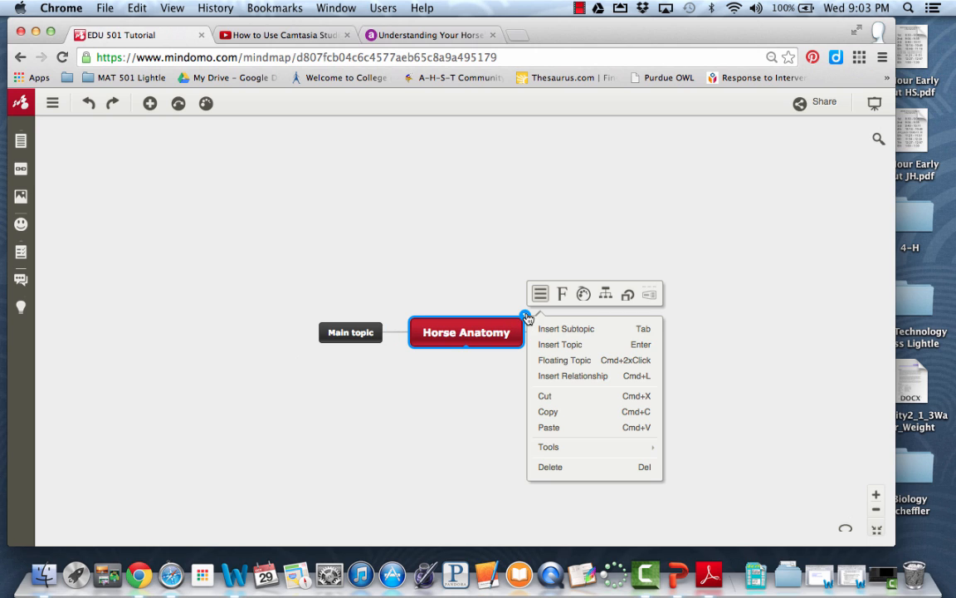
click(553, 344)
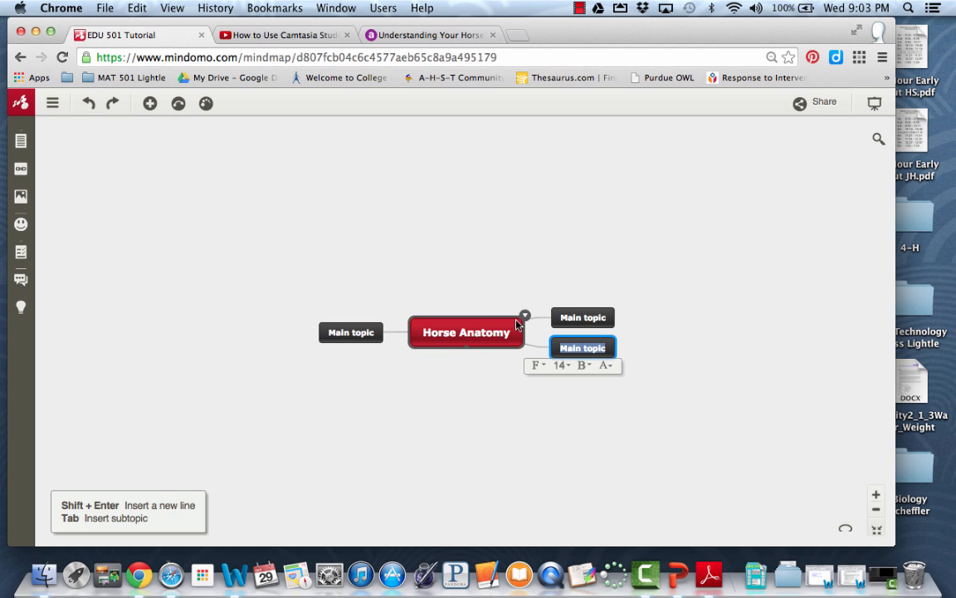
key(Escape)
click(524, 316)
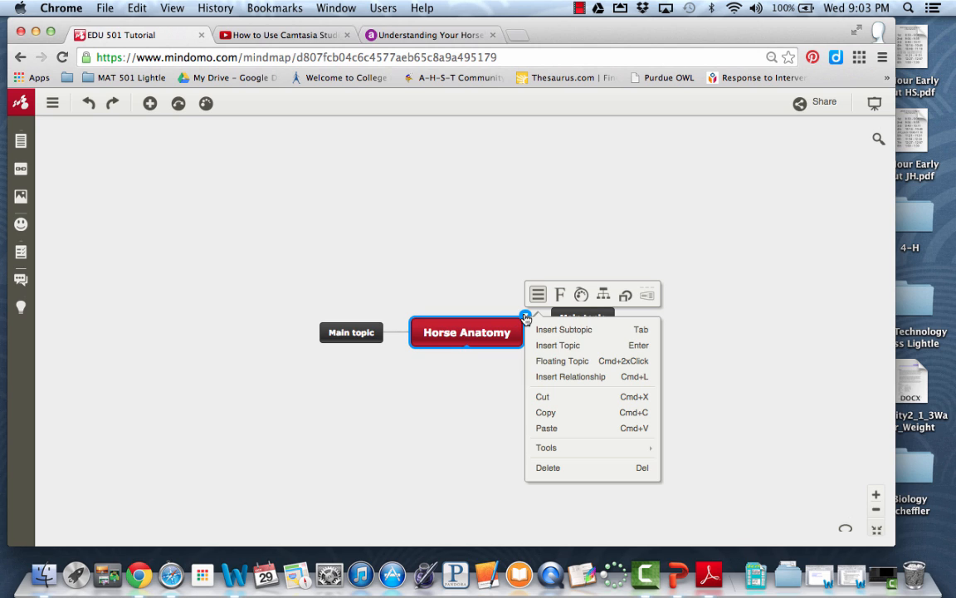
click(552, 349)
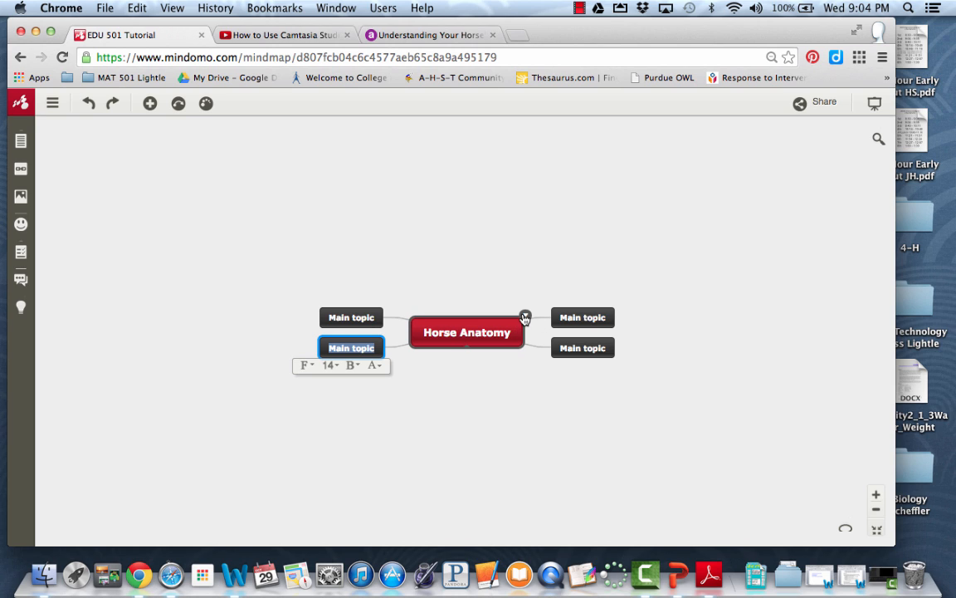
Look through the central topic's font and color style options, and set its layout to the top-down tree
click(525, 315)
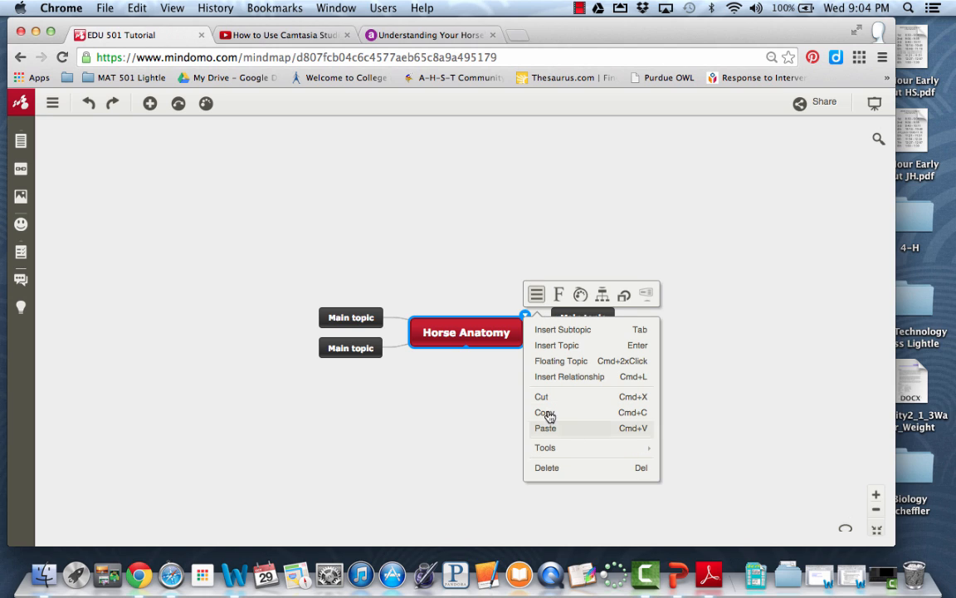
click(557, 296)
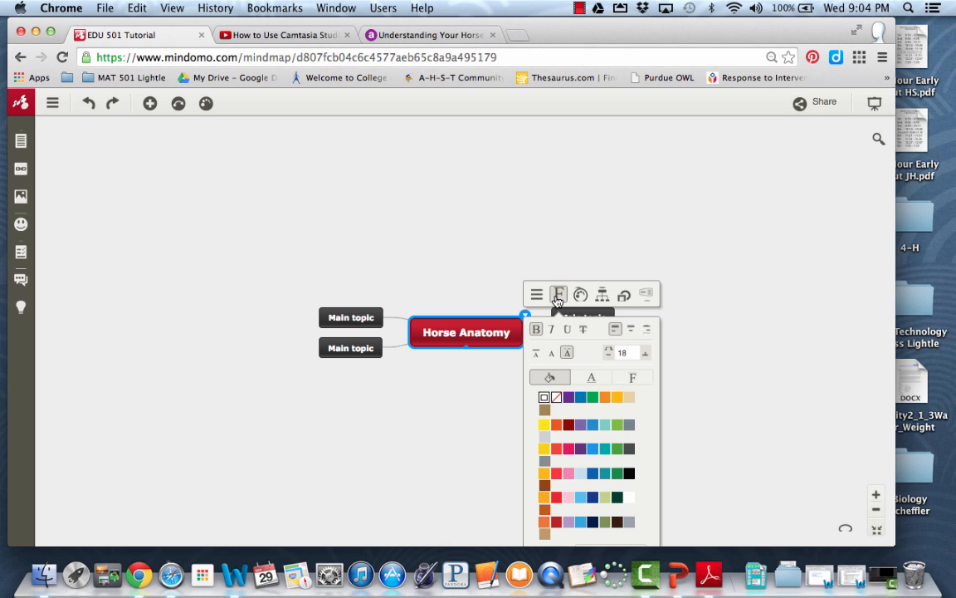
click(581, 296)
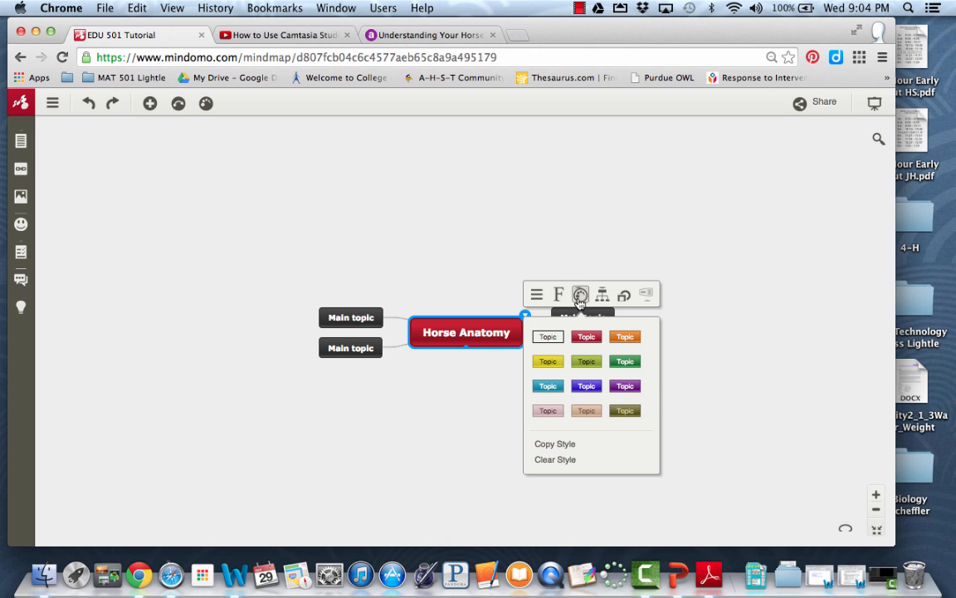
click(602, 295)
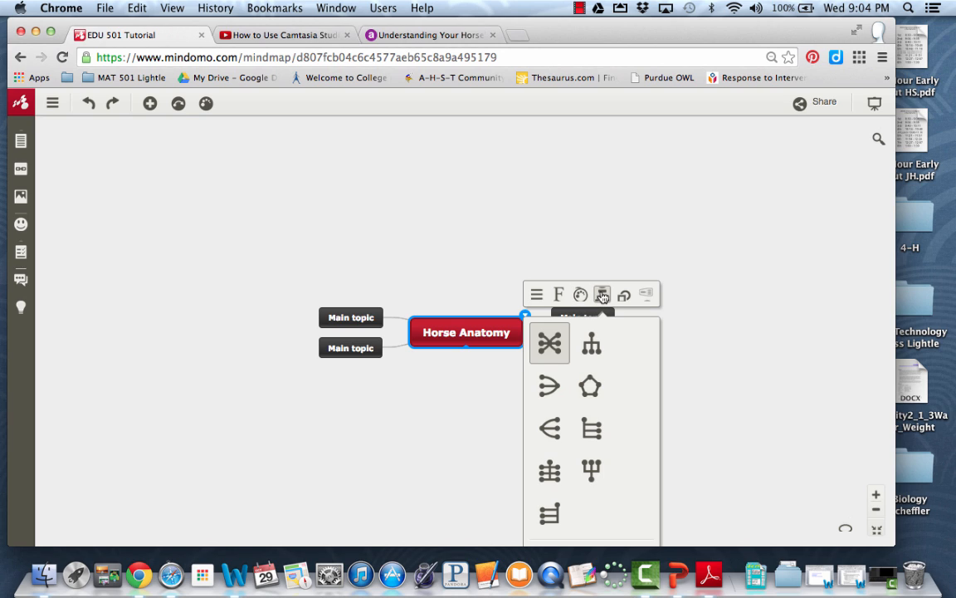
click(591, 347)
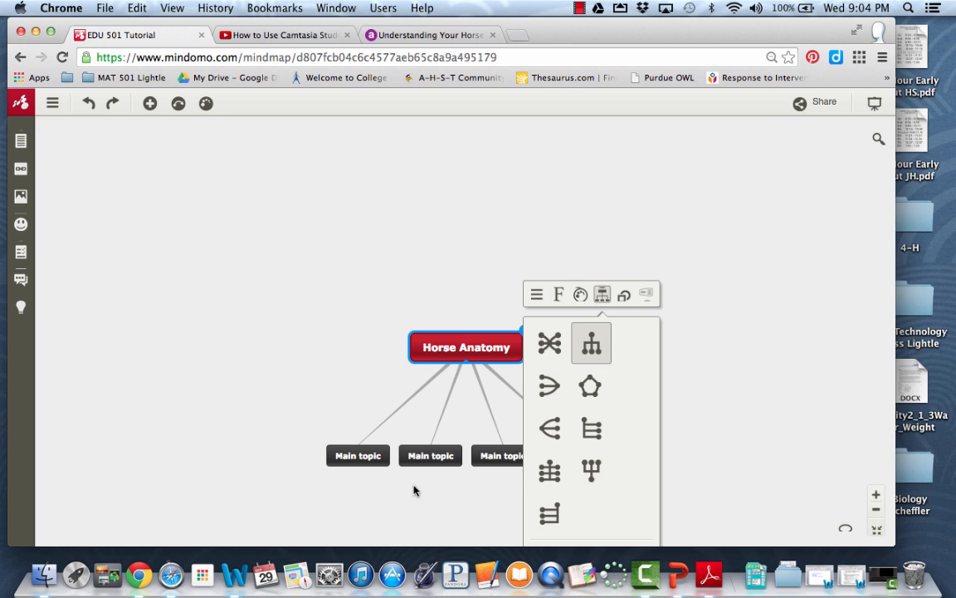
Try the ellipse and circle shapes on the Horse Anatomy topic, and settle on the square-cornered rectangle
click(623, 296)
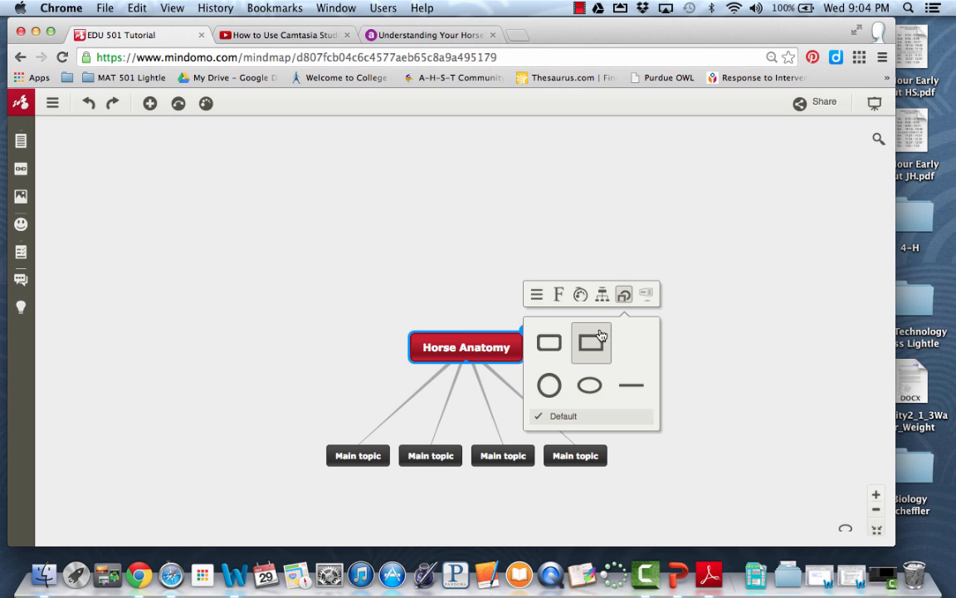
click(599, 337)
click(586, 384)
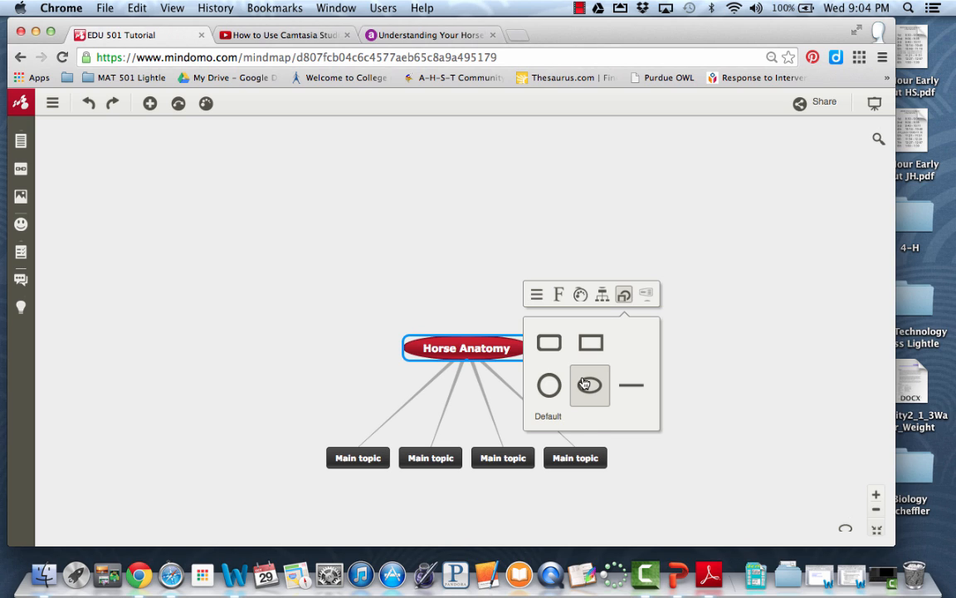
click(548, 386)
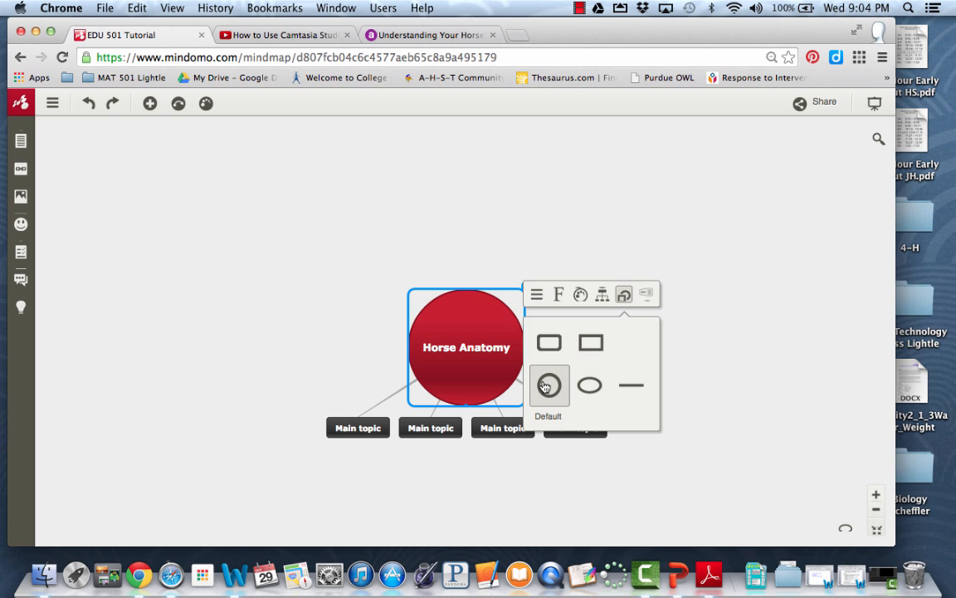
click(585, 338)
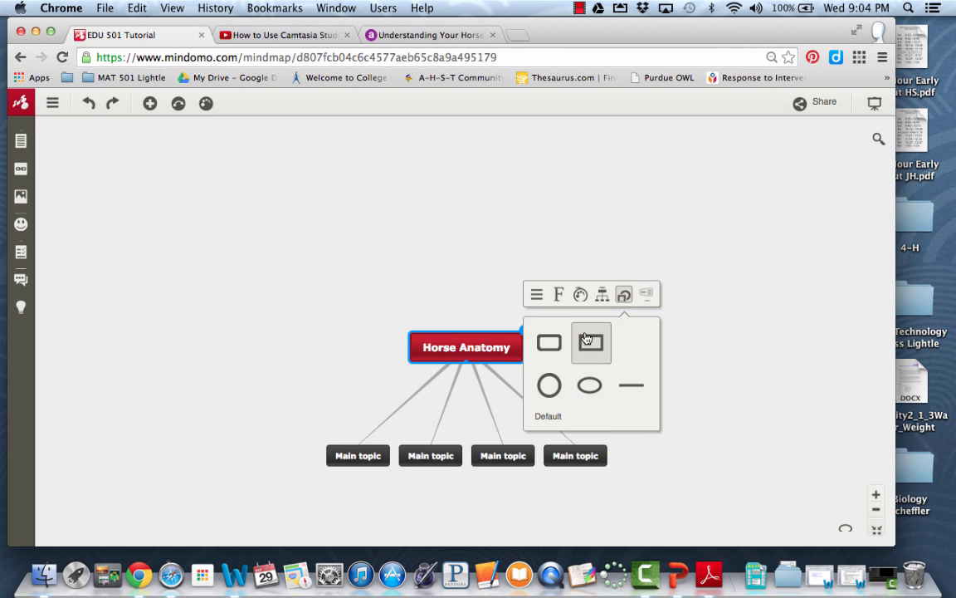
click(686, 342)
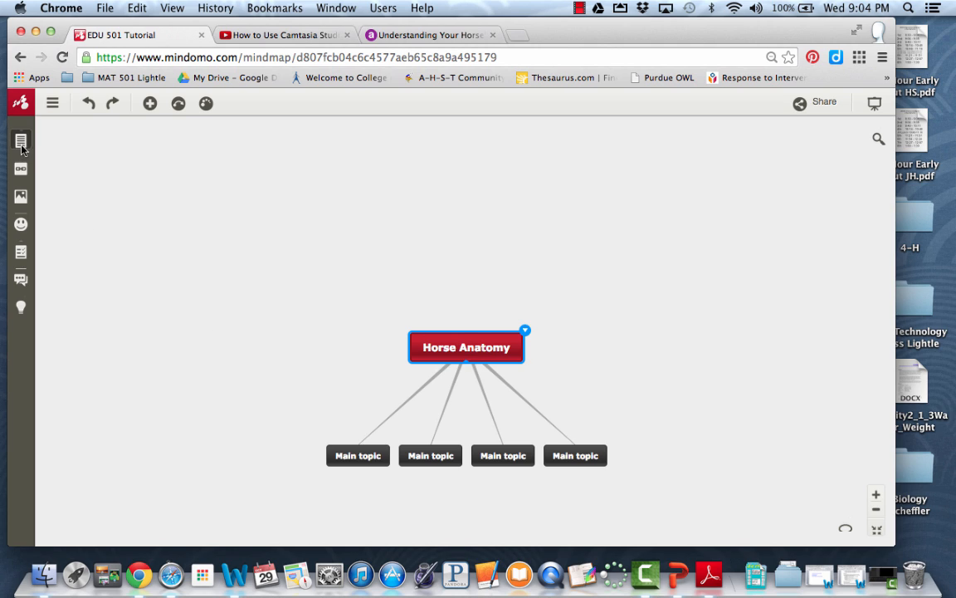
Search Google Images for "parts of a horse" and add the labeled brown-and-white horse picture to the Horse Anatomy topic
click(21, 196)
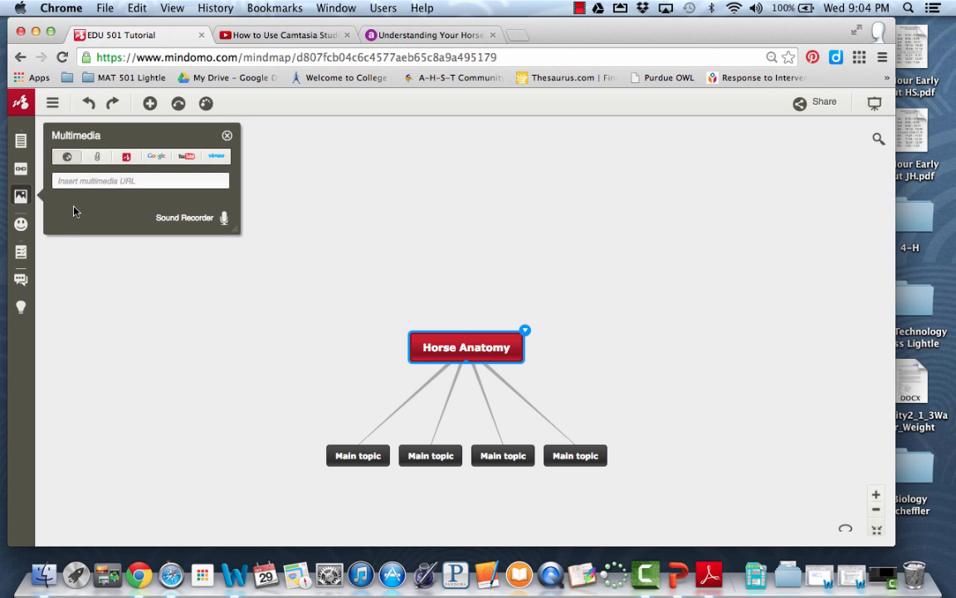
click(127, 158)
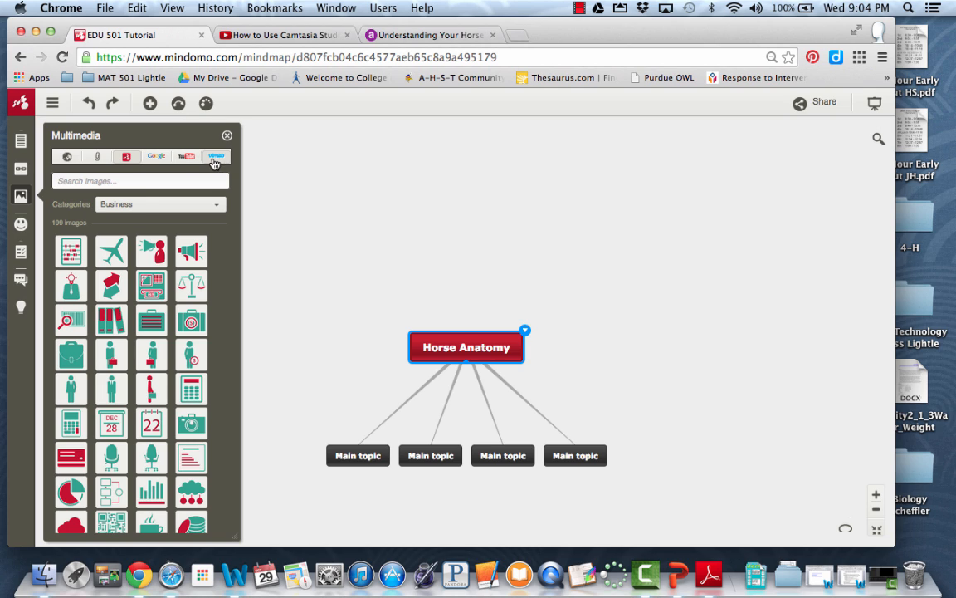
click(154, 156)
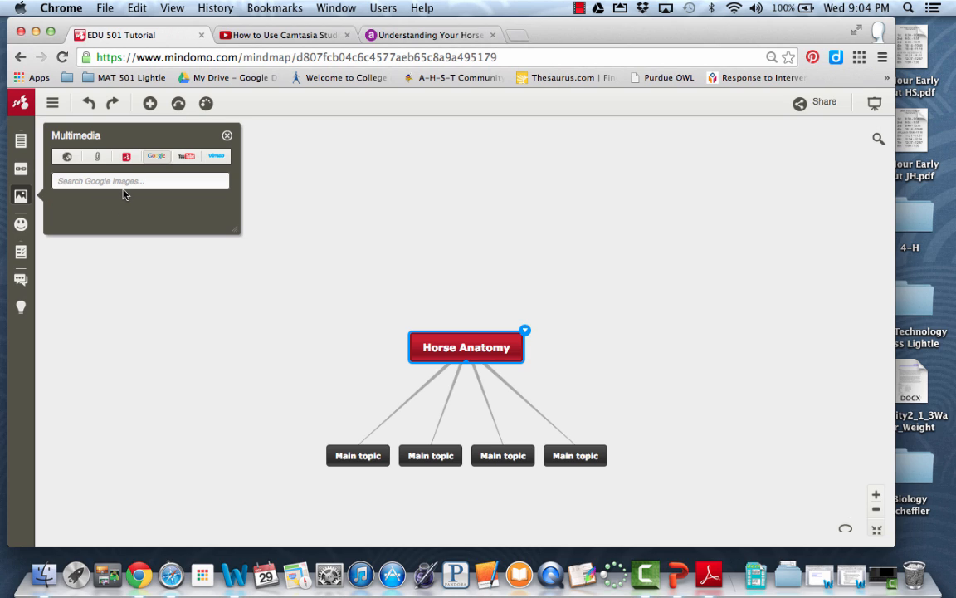
click(123, 180)
text(parts of a horse)
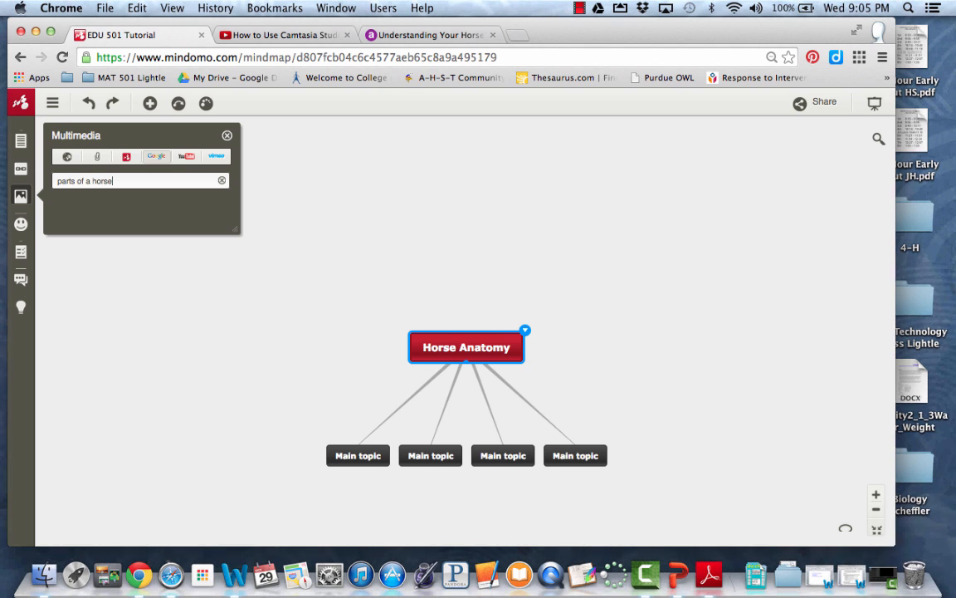
key(Return)
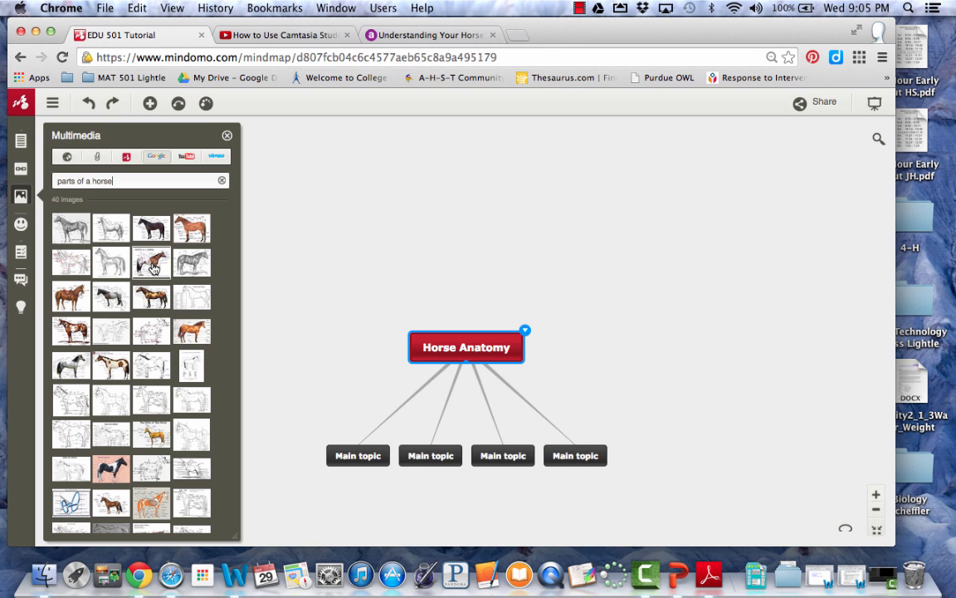
drag(153, 267, 462, 347)
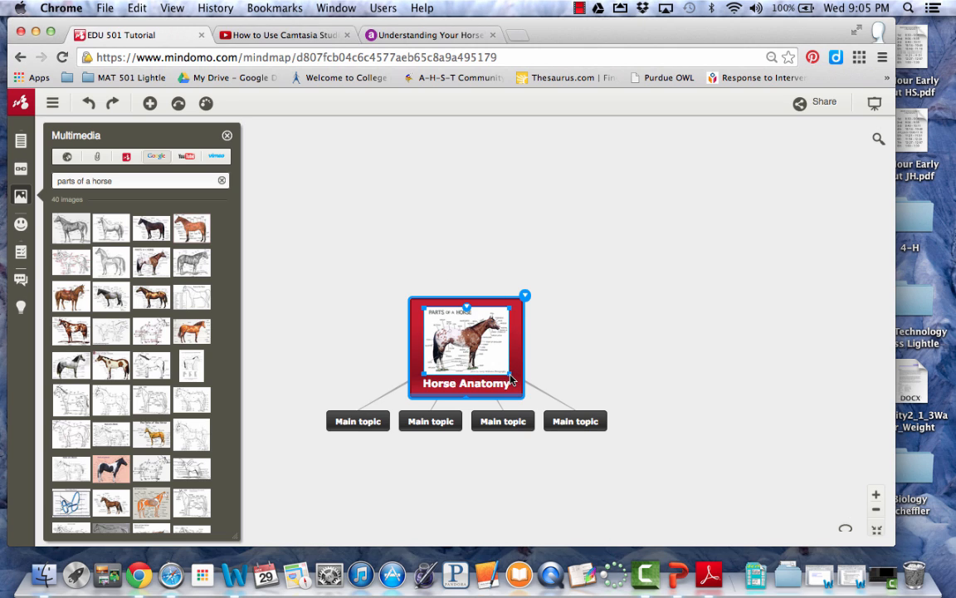
Enlarge the horse picture in the central topic to about three times its width
drag(509, 378, 674, 476)
scroll(679, 251, down, 5)
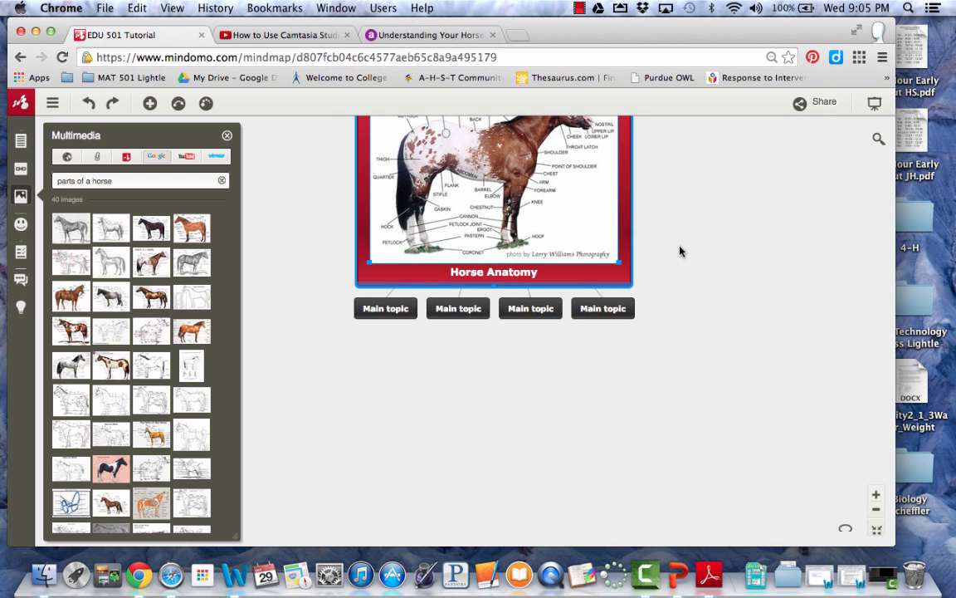
scroll(674, 239, up, 3)
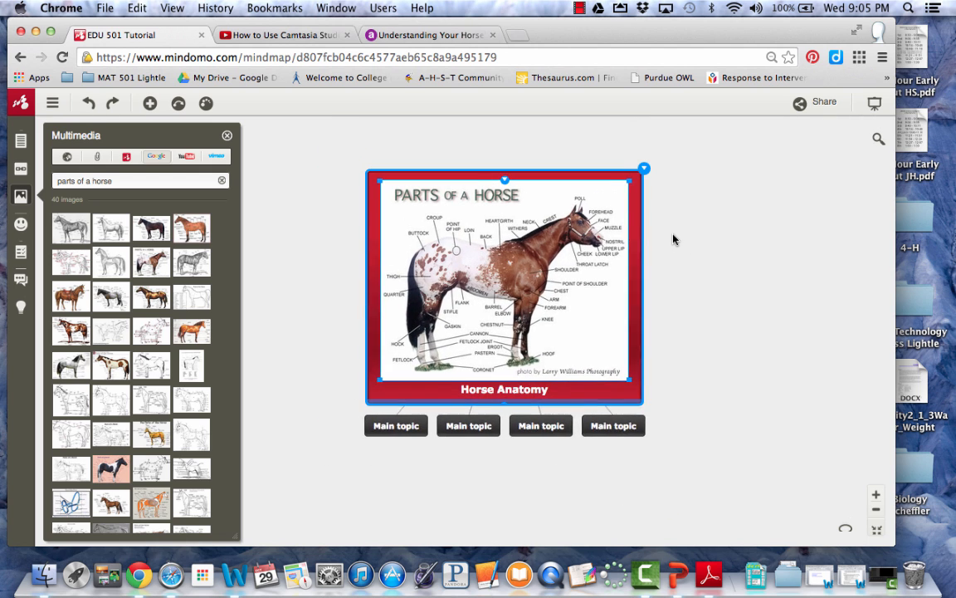
Search Google Images for "horse hoof" and add the labeled side-and-bottom-view hoof picture to the last main topic
click(615, 427)
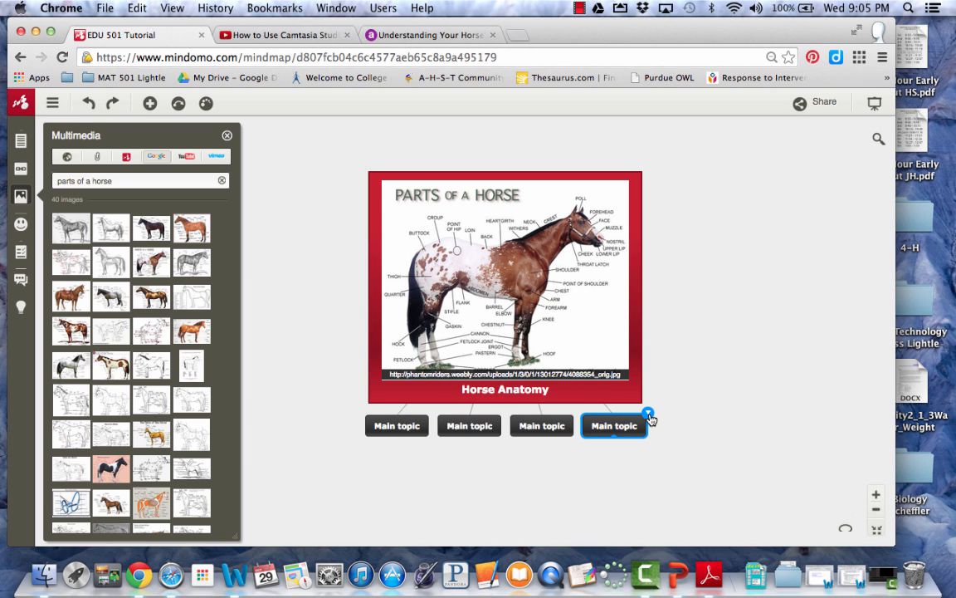
click(649, 414)
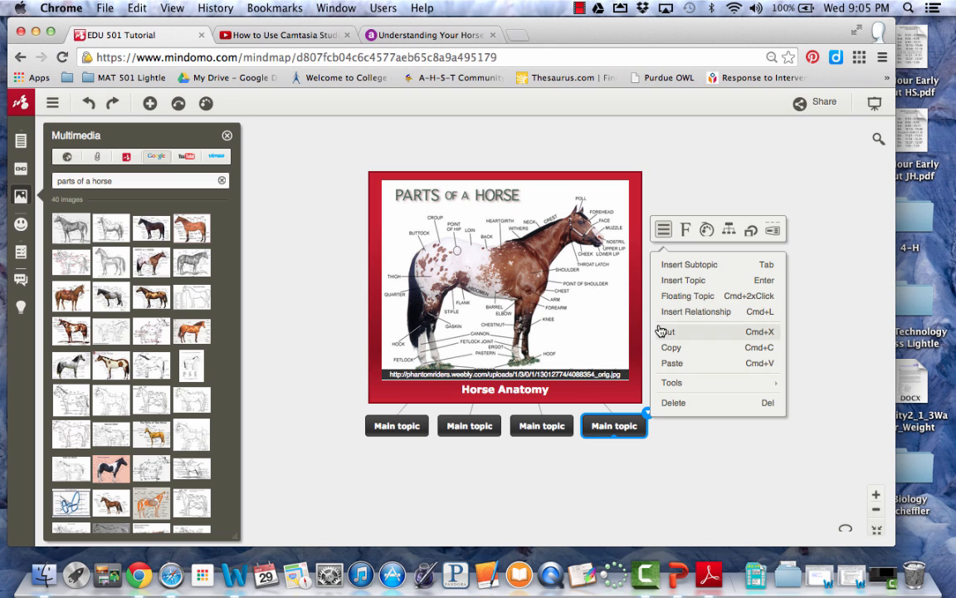
click(668, 455)
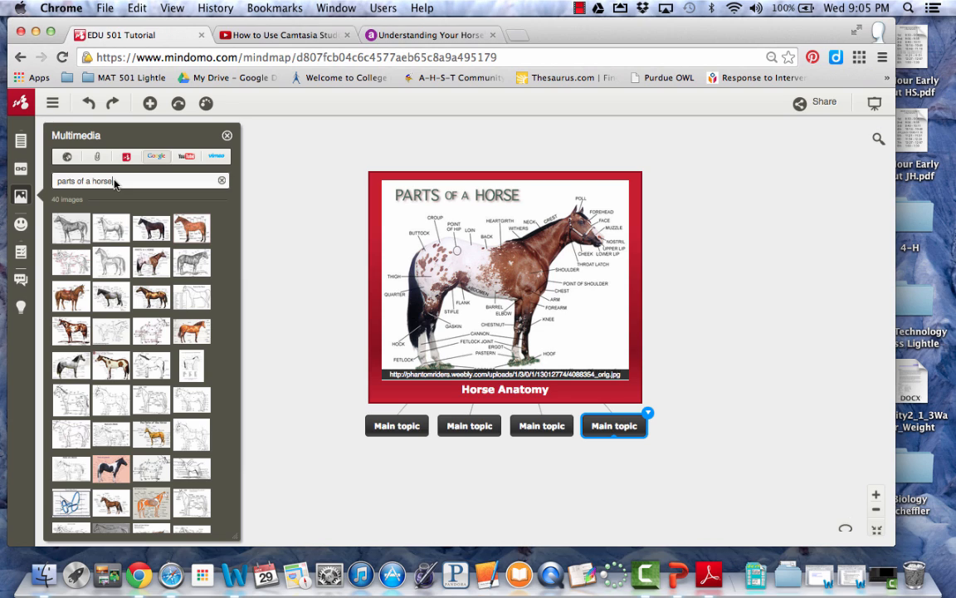
drag(115, 183, 46, 178)
text(horse hoof)
key(Return)
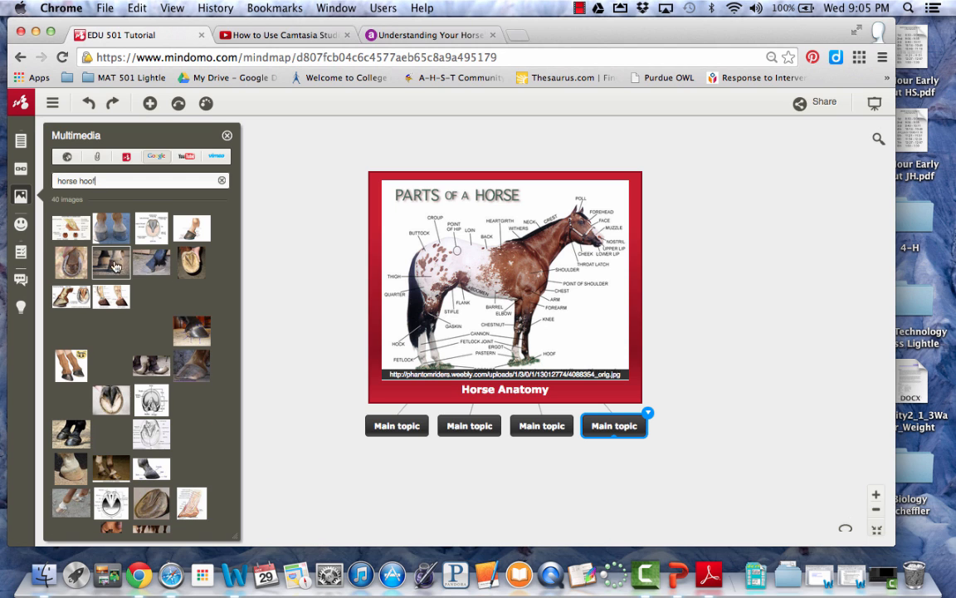
drag(65, 300, 610, 434)
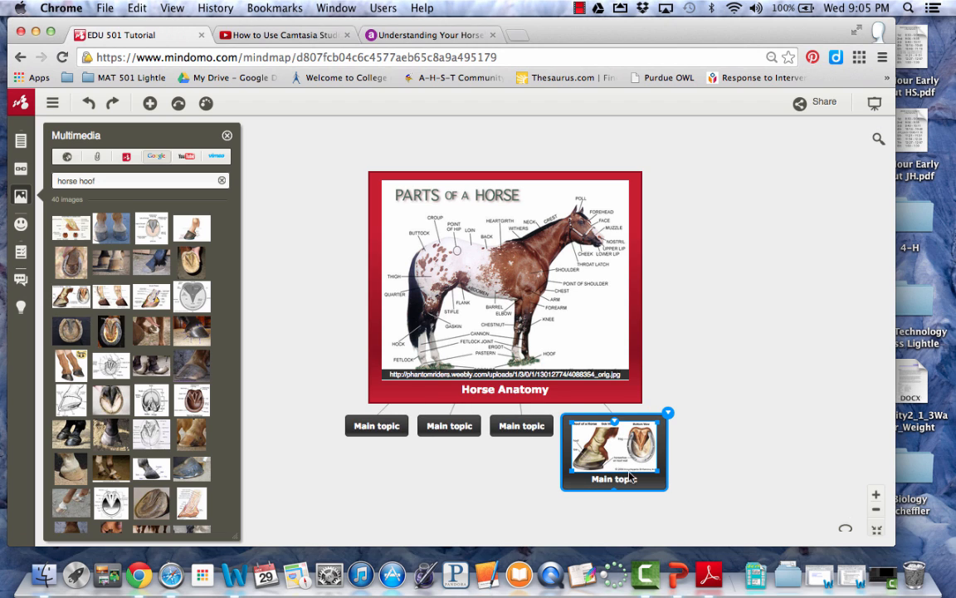
Enlarge the hoof picture in the last main topic to about twice its width
mouse_move(661, 477)
mouse_down()
mouse_move(689, 488)
mouse_move(654, 474)
mouse_up()
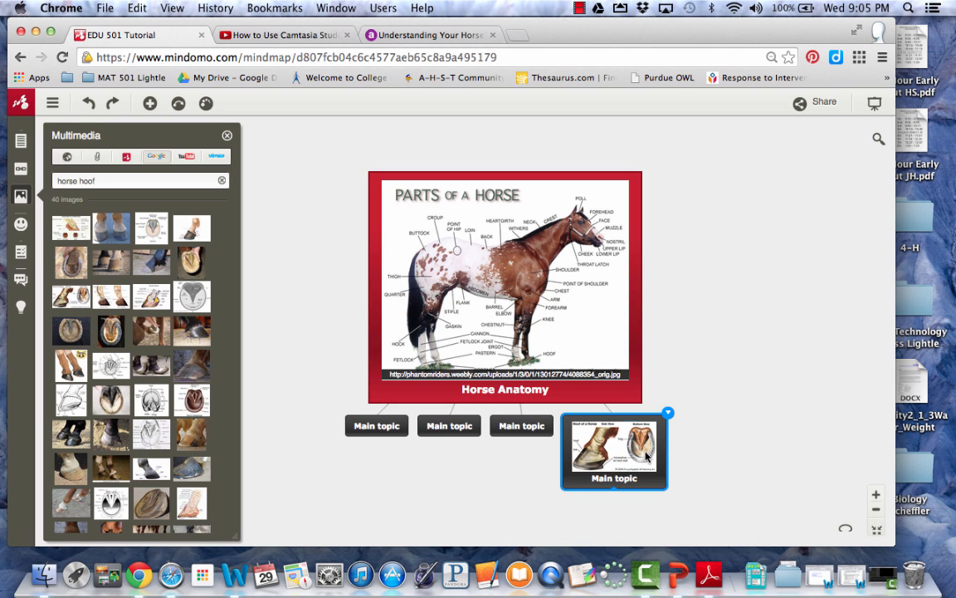
click(655, 474)
drag(655, 474, 757, 531)
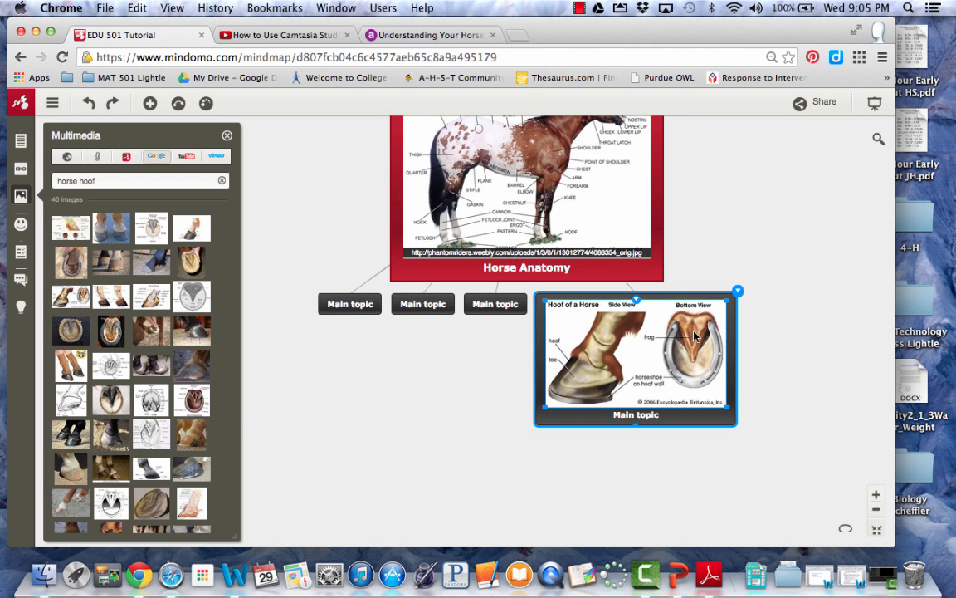
Search YouTube for "horse galloping" and add the video of the grey galloping horse to the third main topic
click(518, 306)
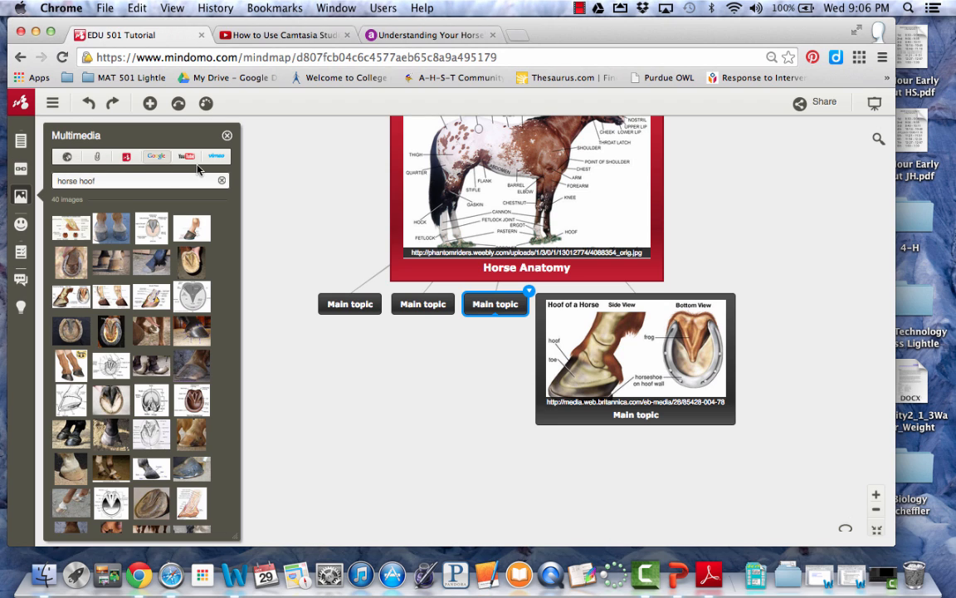
click(188, 161)
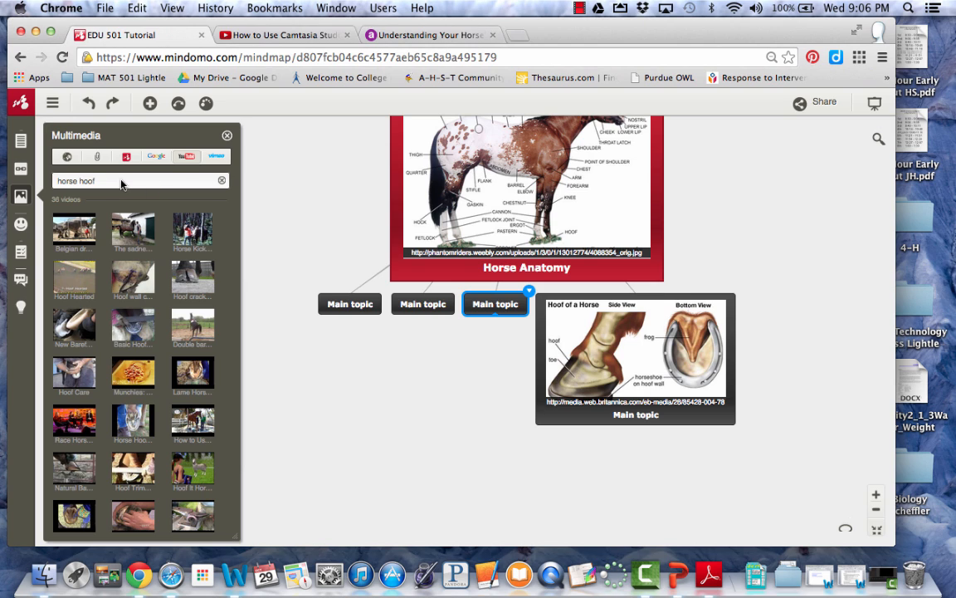
drag(108, 186, 46, 178)
text(ho)
key(Return)
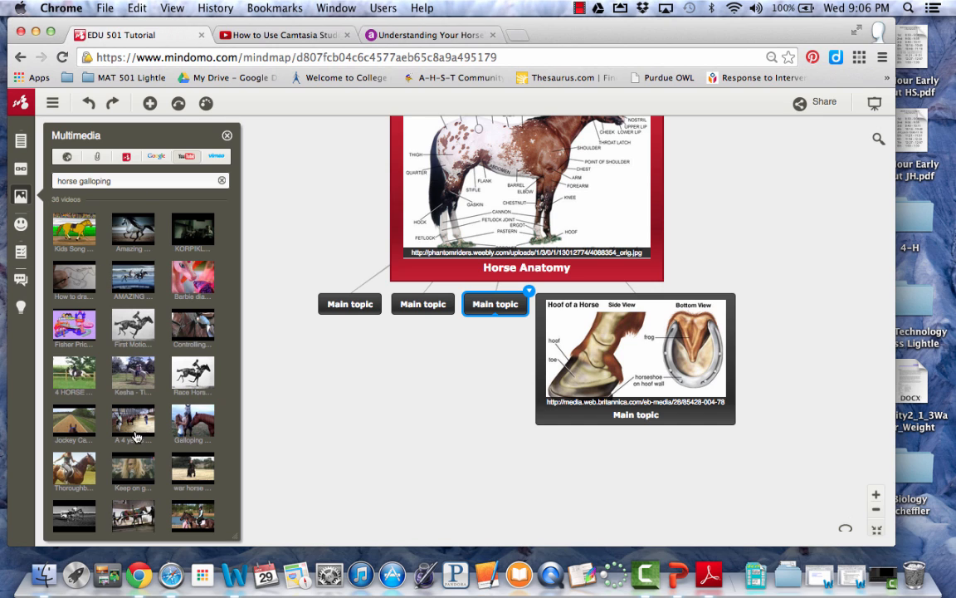
drag(145, 251, 498, 315)
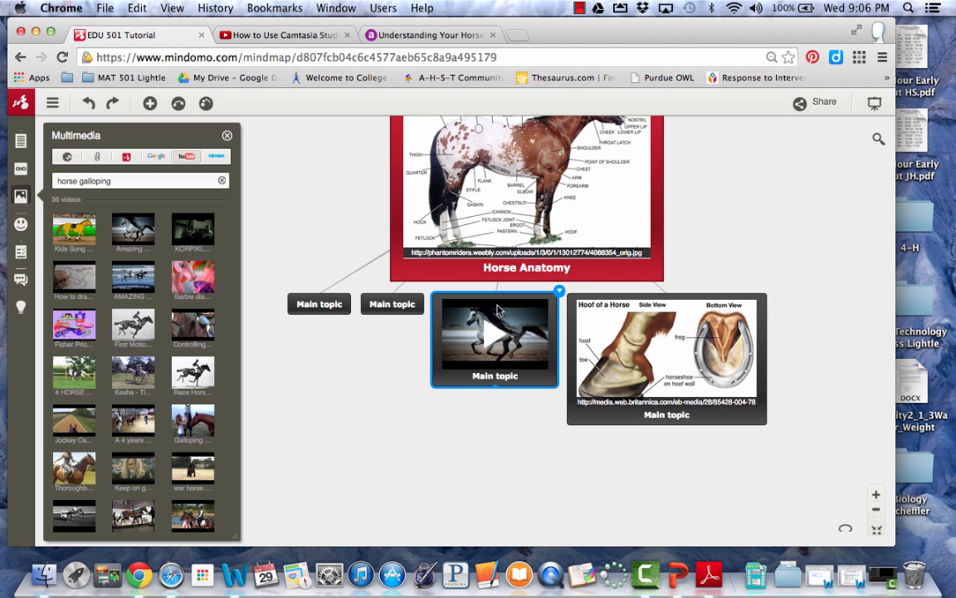
Enlarge the galloping horse video to about one and a half times its width and rename its topic "Horse Galloping"
click(525, 348)
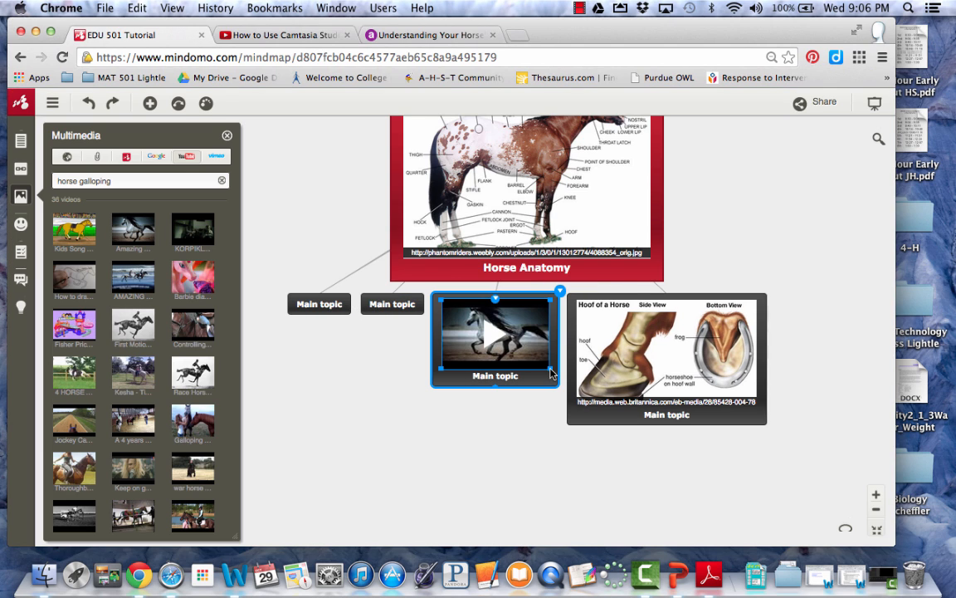
mouse_move(552, 373)
mouse_down()
mouse_move(625, 441)
mouse_move(604, 442)
mouse_move(555, 387)
mouse_up()
click(592, 427)
click(503, 415)
double_click(503, 414)
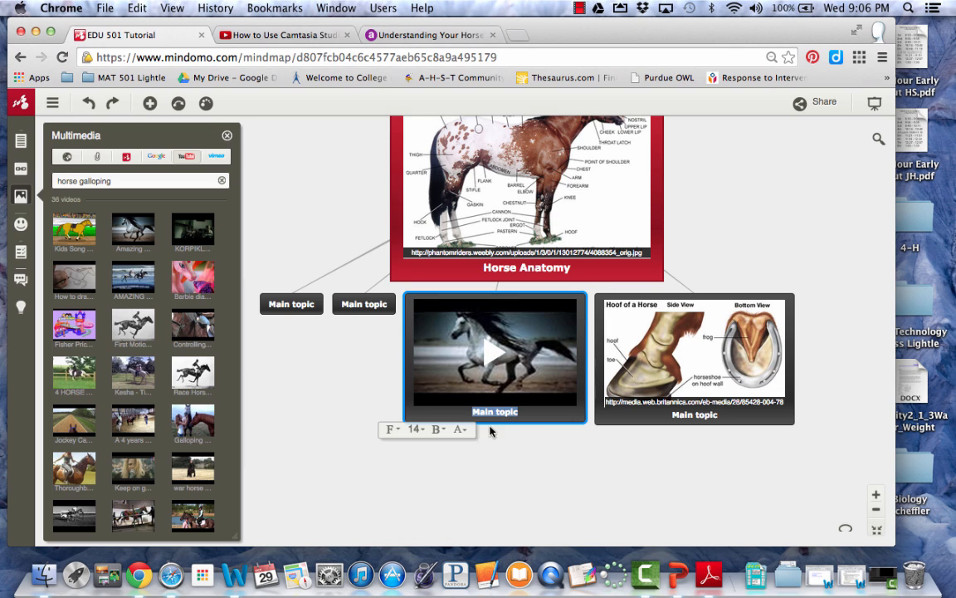
text(Horse Galloping)
key(Return)
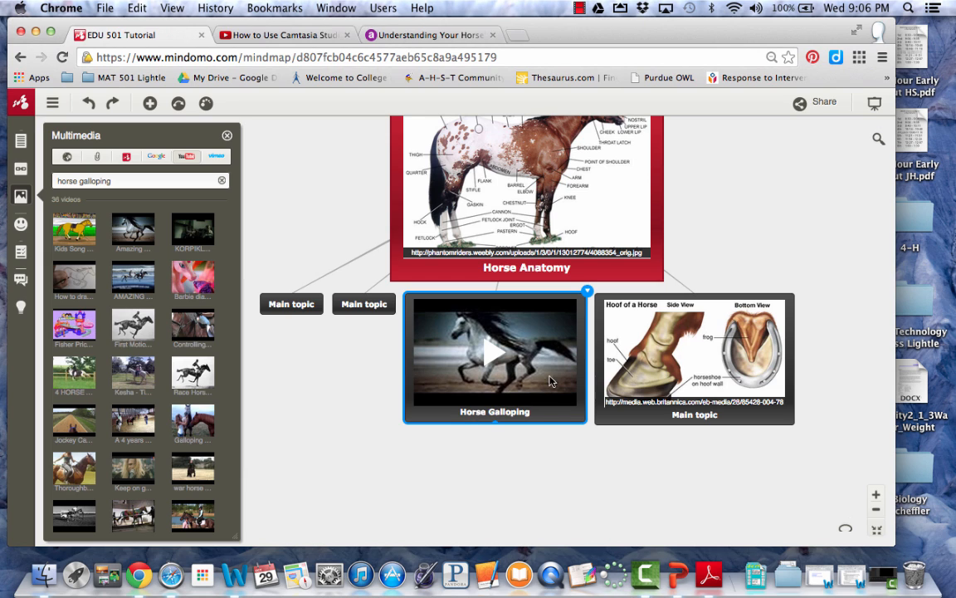
Play the video in the Horse Galloping topic briefly and pause it
click(489, 355)
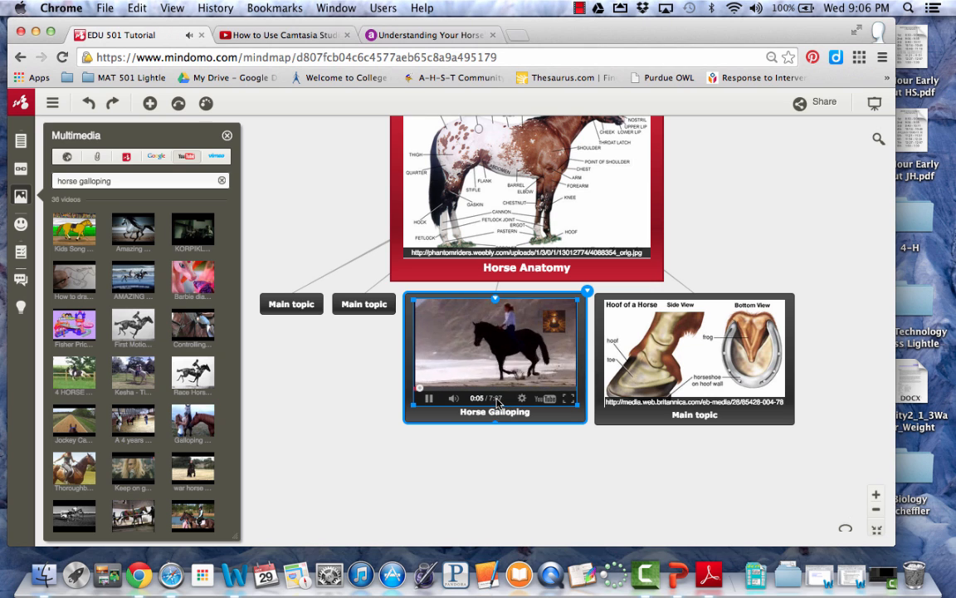
click(430, 403)
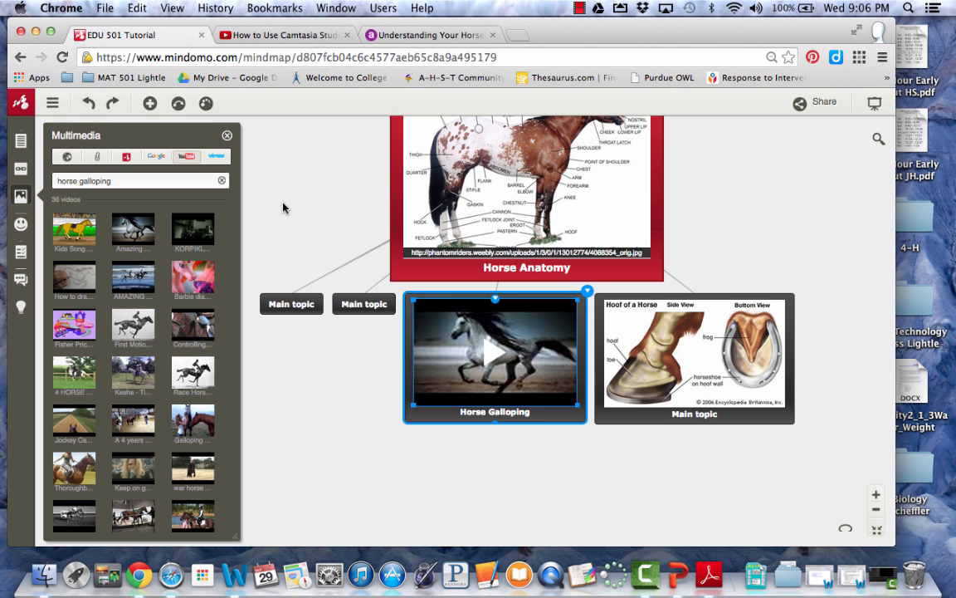
scroll(349, 304, up, 3)
scroll(448, 292, down, 4)
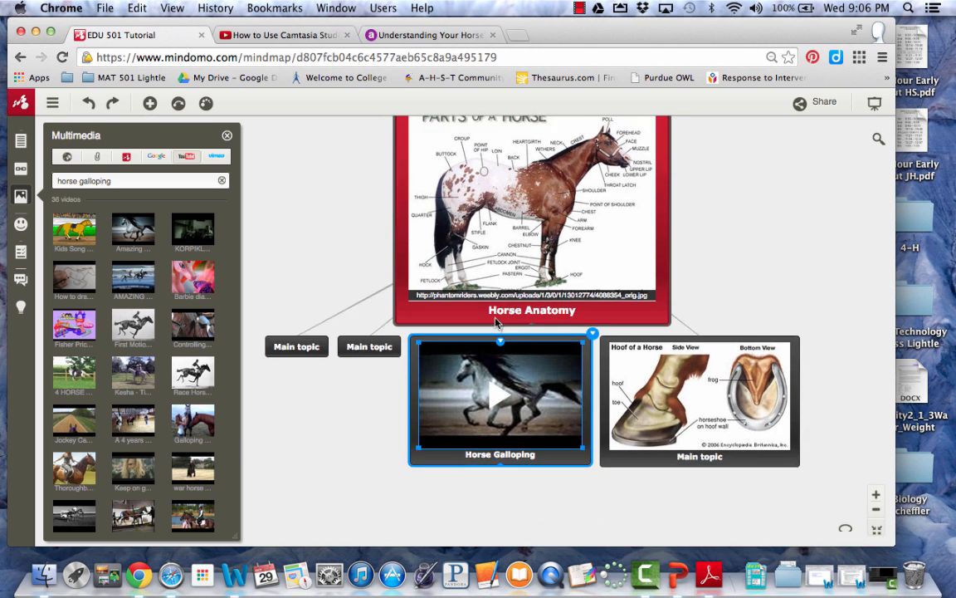
Attach the web page horses.about.com/od/understandinghorses/a/understandhoof.htm as a hyperlink to the hoof picture's main topic
click(714, 305)
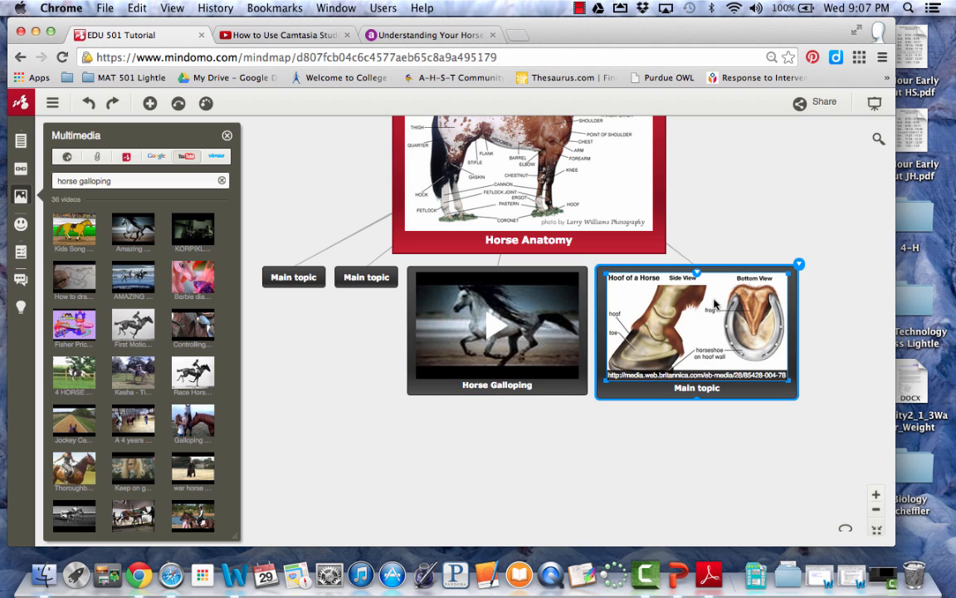
click(21, 173)
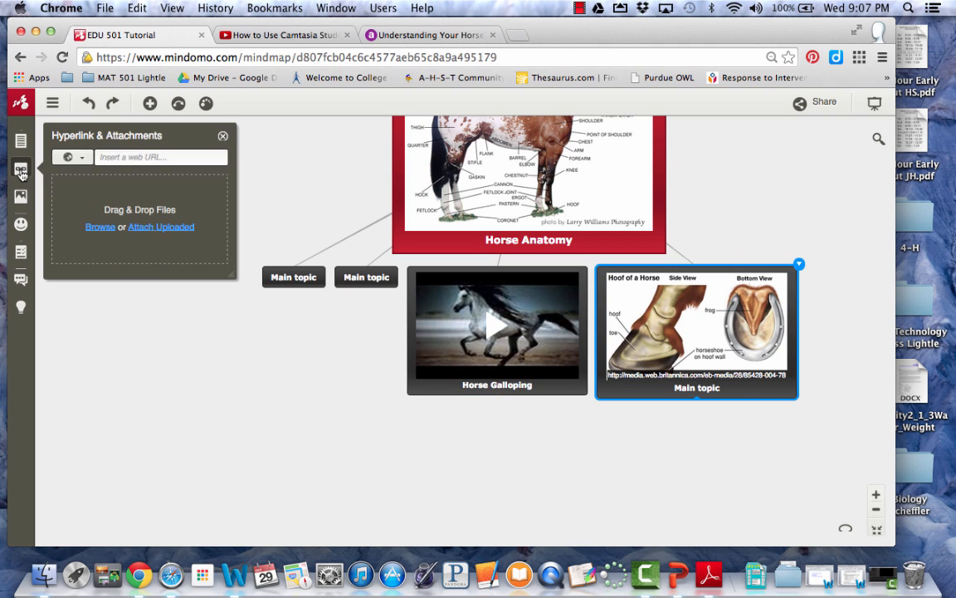
click(419, 34)
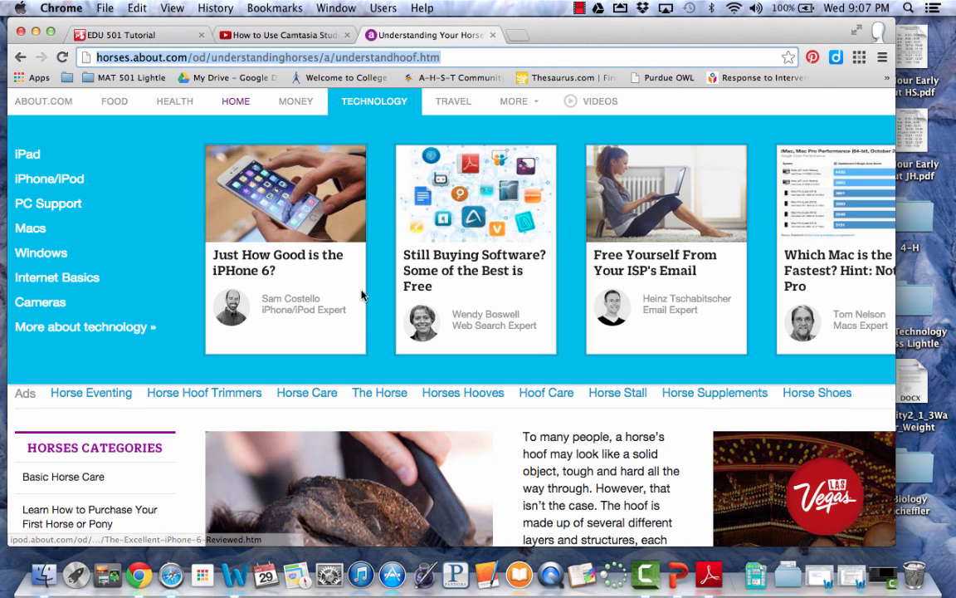
scroll(364, 294, down, 3)
scroll(361, 295, up, 3)
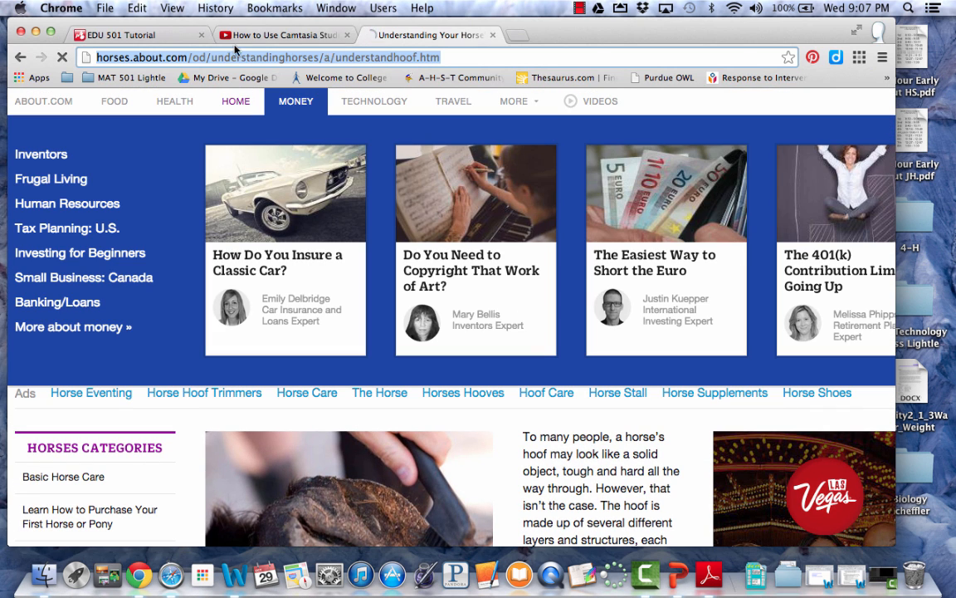
click(149, 35)
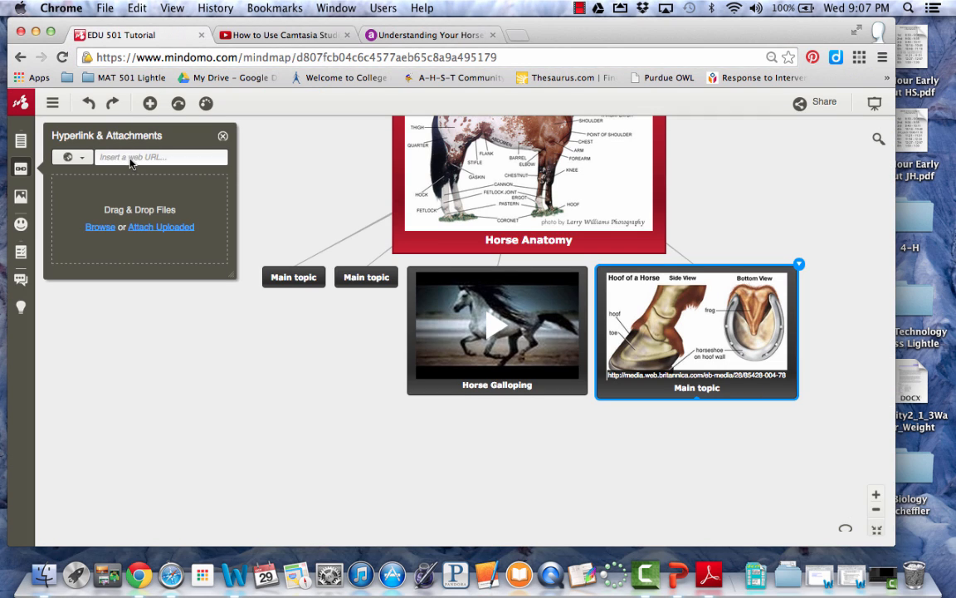
key(super+v)
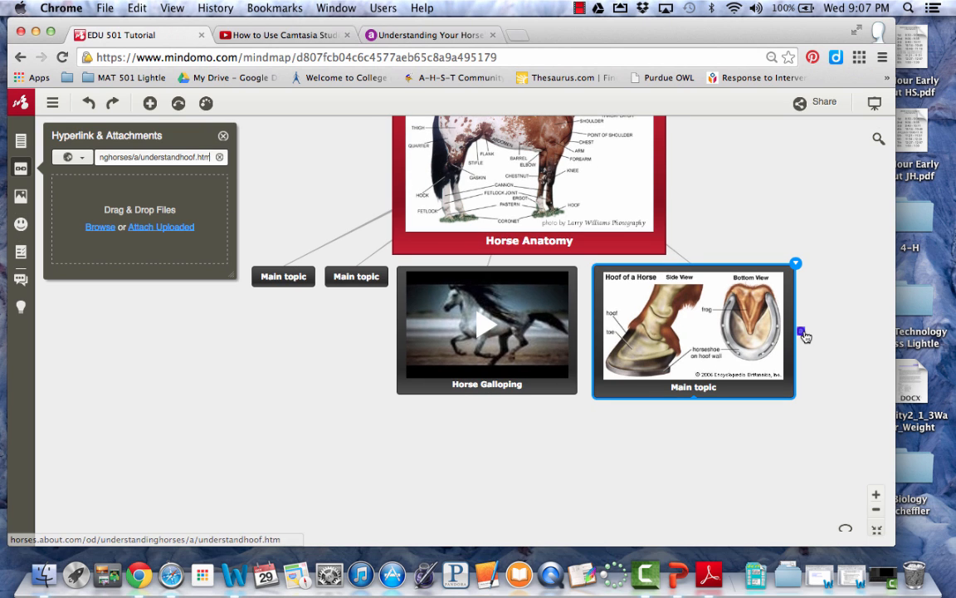
Check that the hoof topic's hyperlink opens the article, close that page and look over the whole map
click(801, 332)
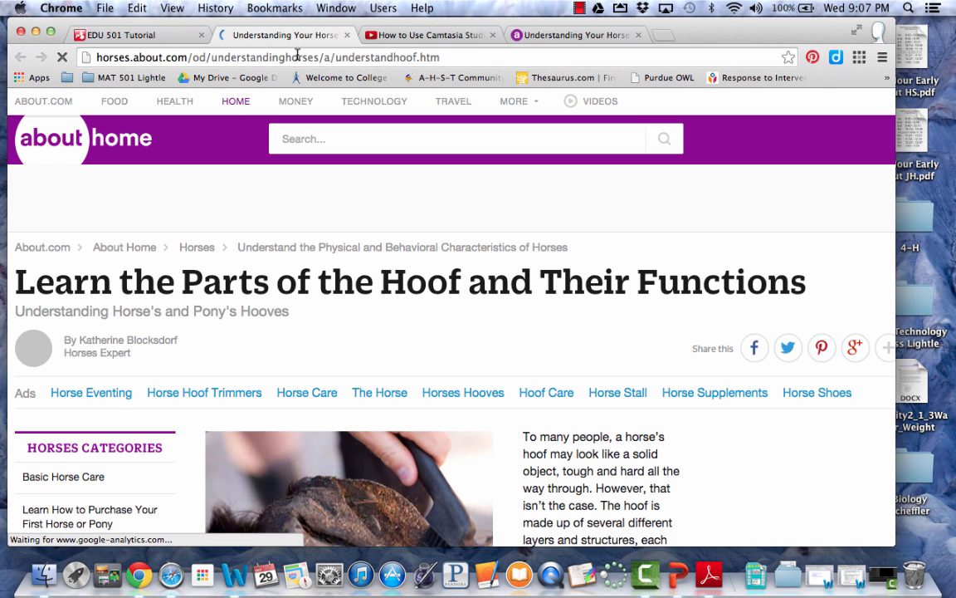
key(super+w)
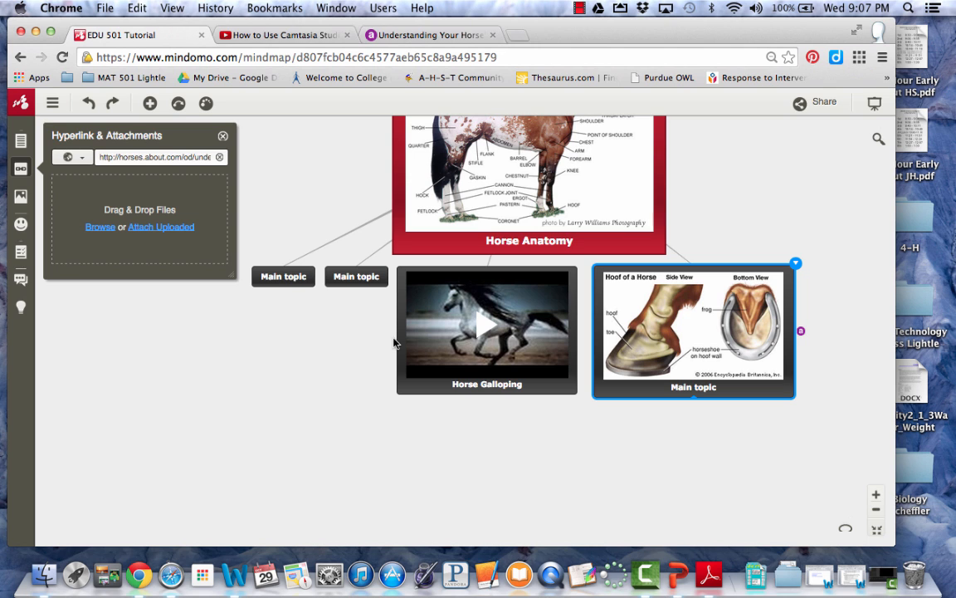
scroll(380, 310, up, 3)
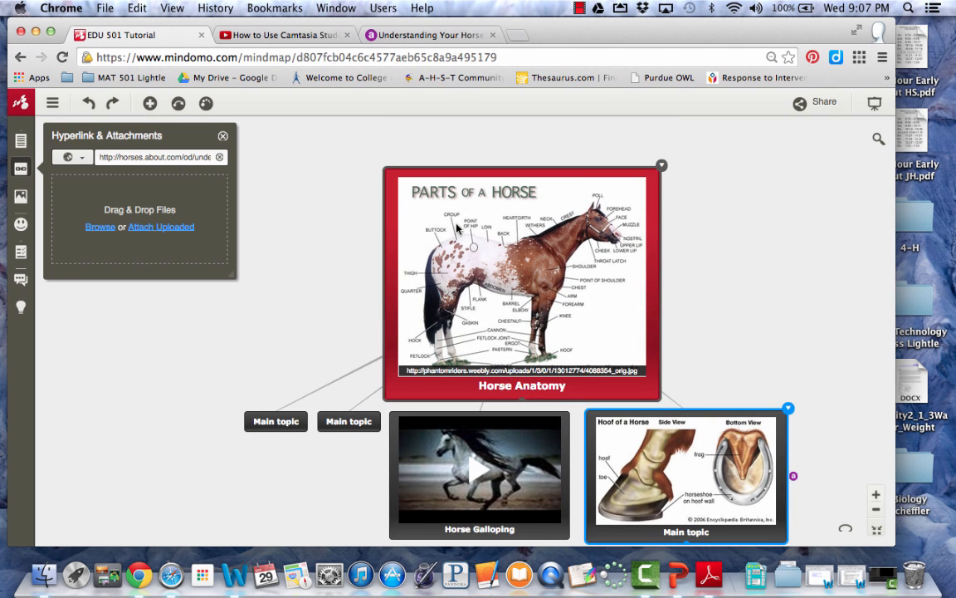
scroll(710, 263, down, 2)
scroll(710, 262, up, 1)
scroll(710, 263, left, 1)
scroll(709, 262, right, 2)
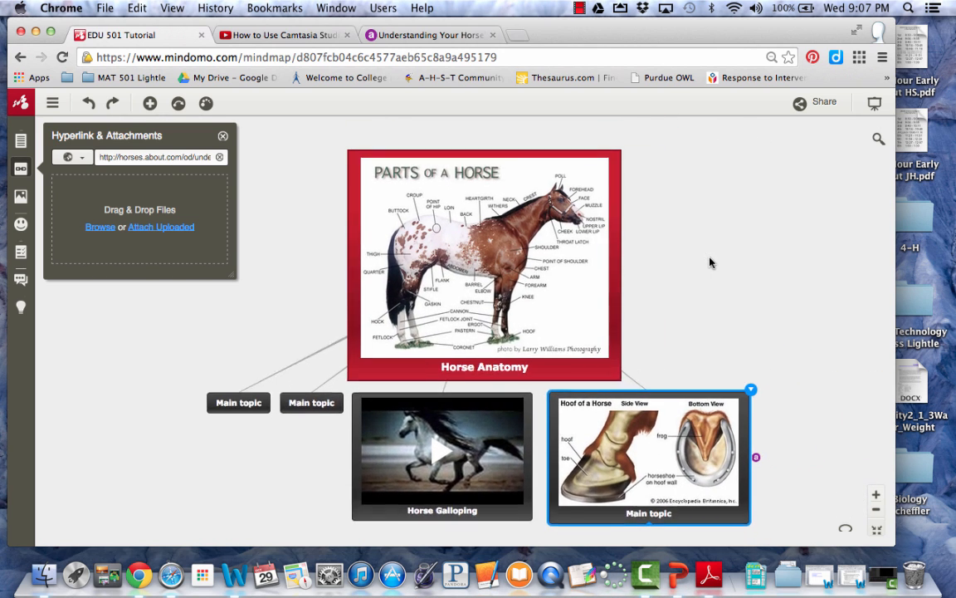
scroll(709, 262, down, 2)
scroll(610, 191, up, 2)
scroll(610, 190, left, 1)
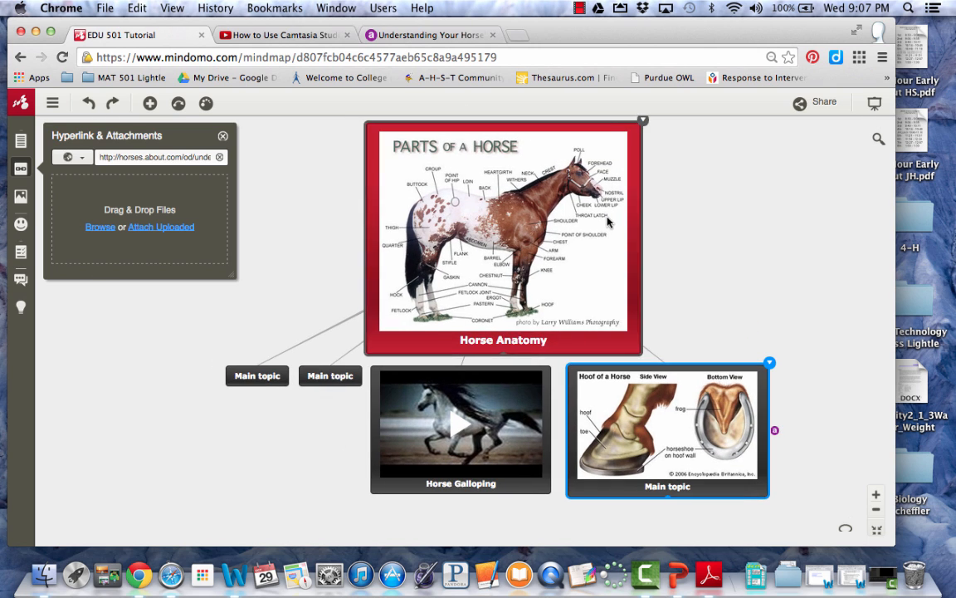
Insert a subtopic under the hoof picture's main topic, keeping its default name
click(771, 363)
click(785, 380)
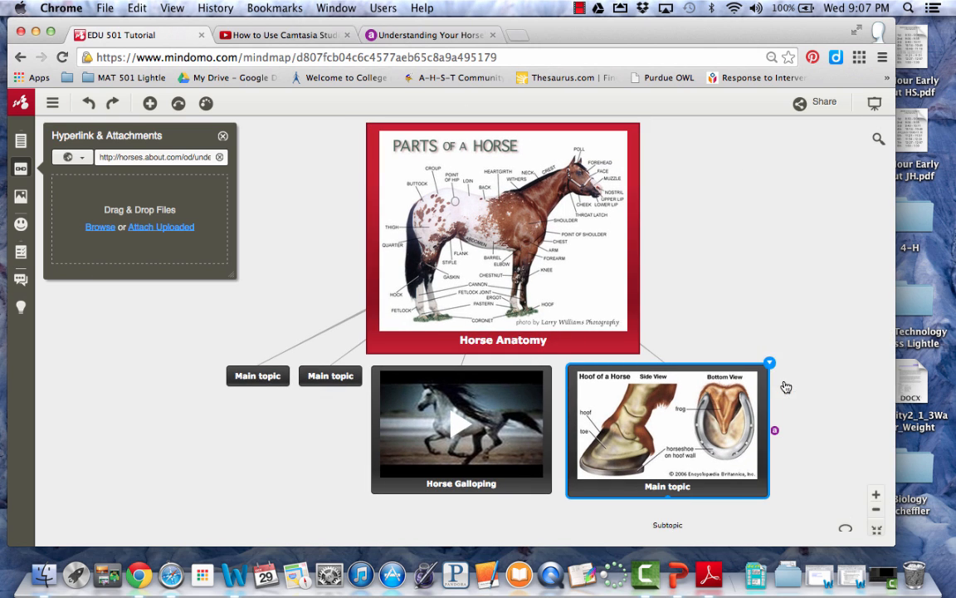
scroll(759, 286, down, 4)
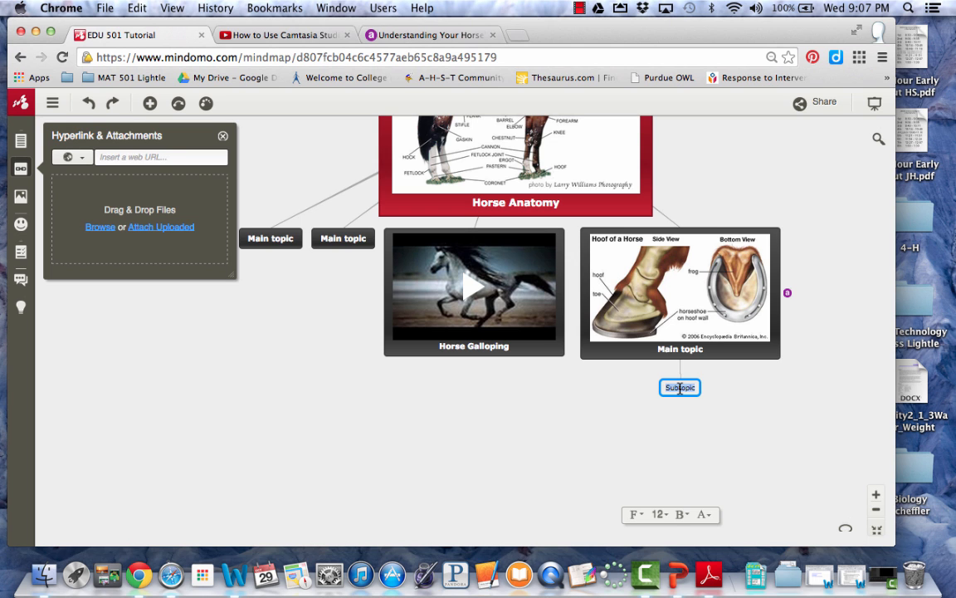
scroll(611, 348, up, 4)
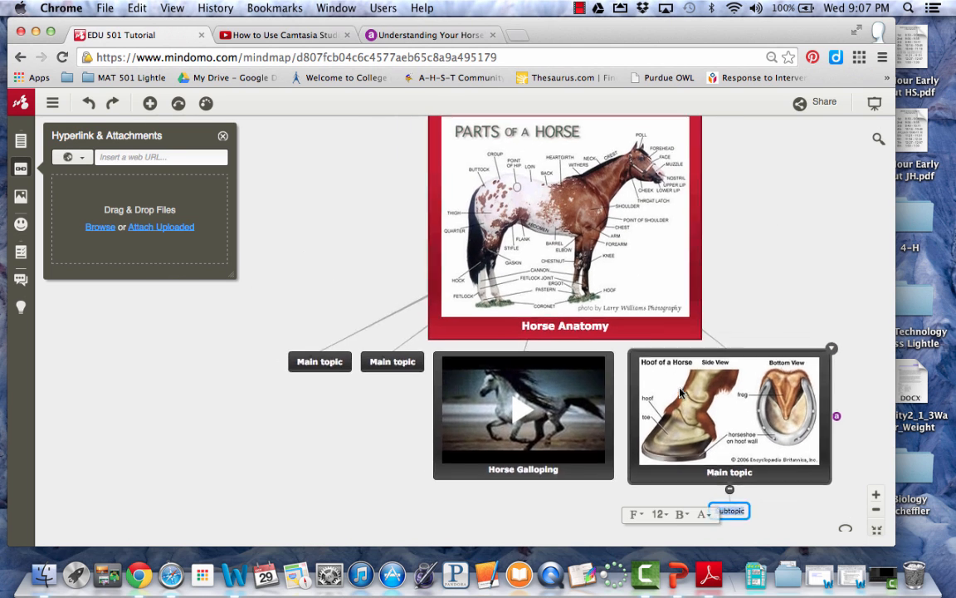
scroll(791, 344, left, 4)
scroll(790, 344, up, 2)
scroll(790, 344, right, 5)
scroll(790, 343, down, 1)
Try the left-sided and circular layouts on the Horse Anatomy topic, and return it to the top-down tree
click(671, 195)
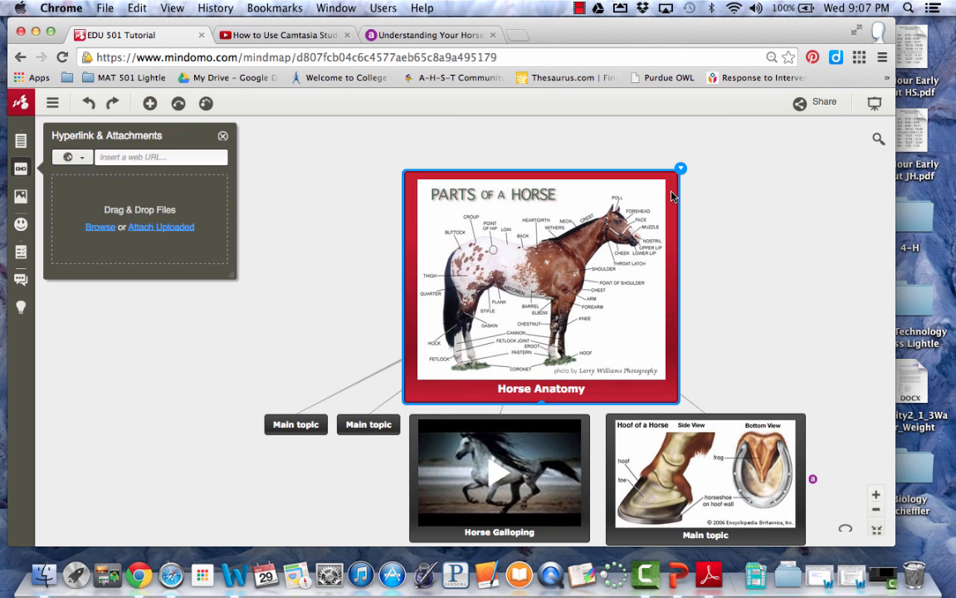
click(680, 169)
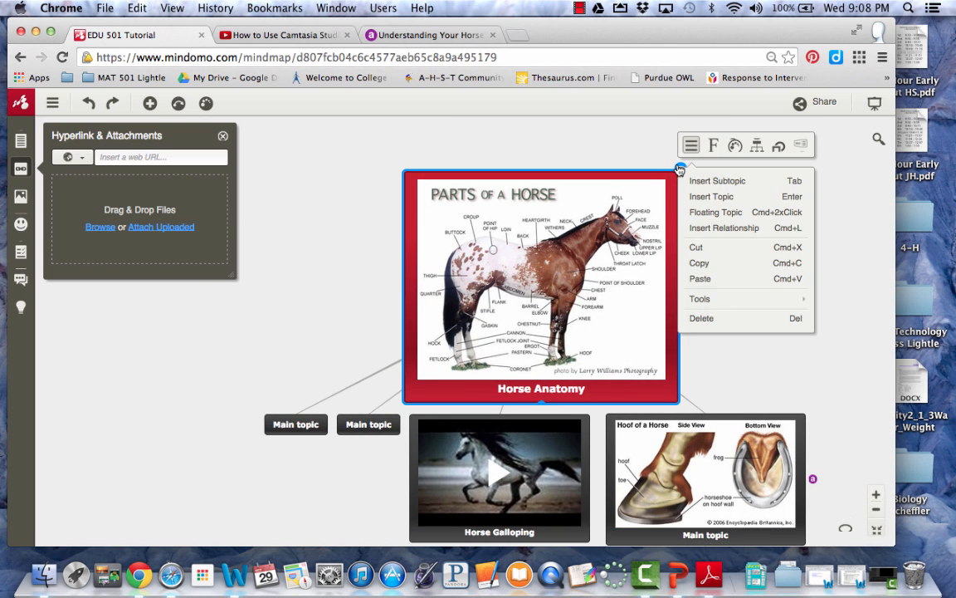
click(754, 146)
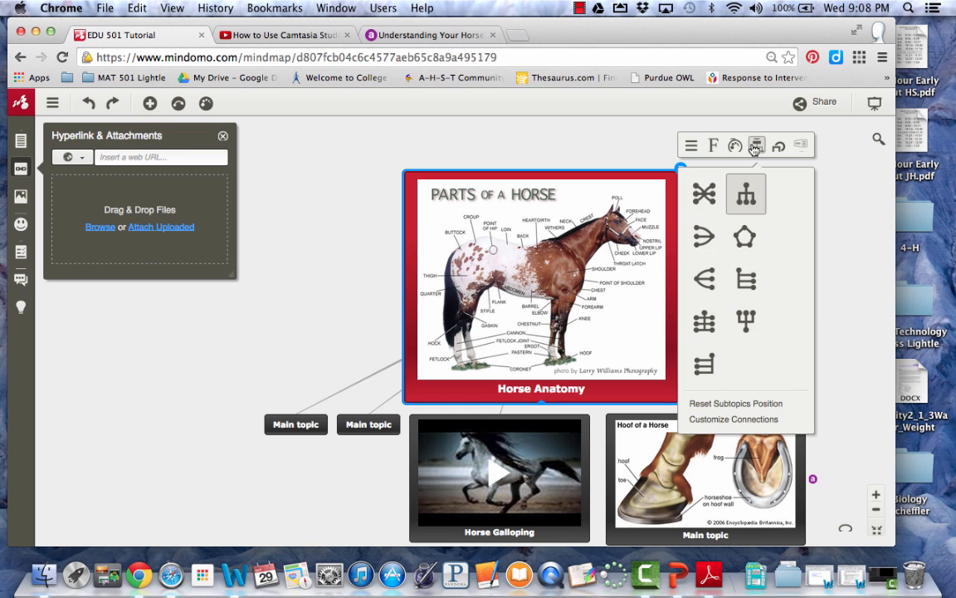
click(703, 236)
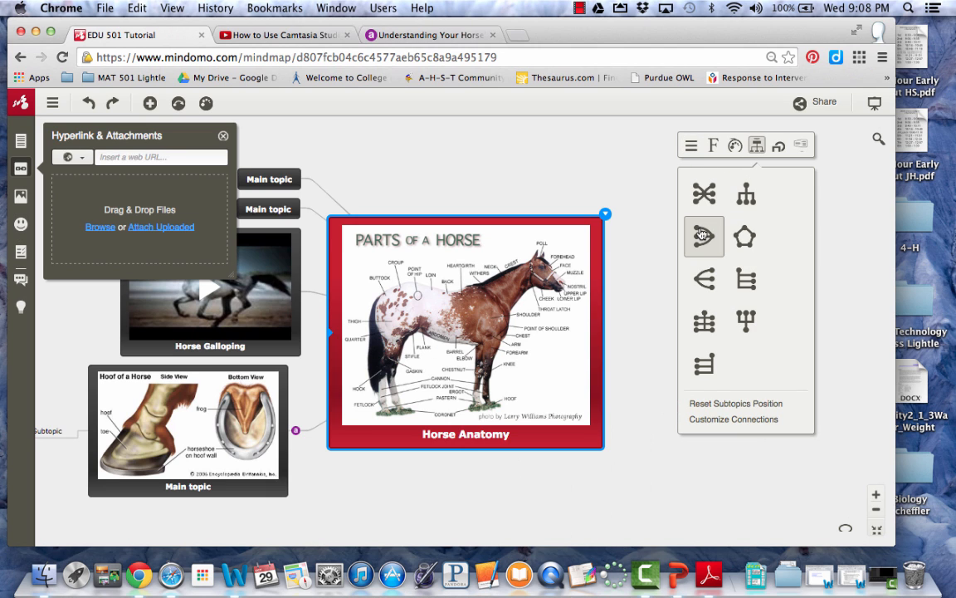
click(745, 237)
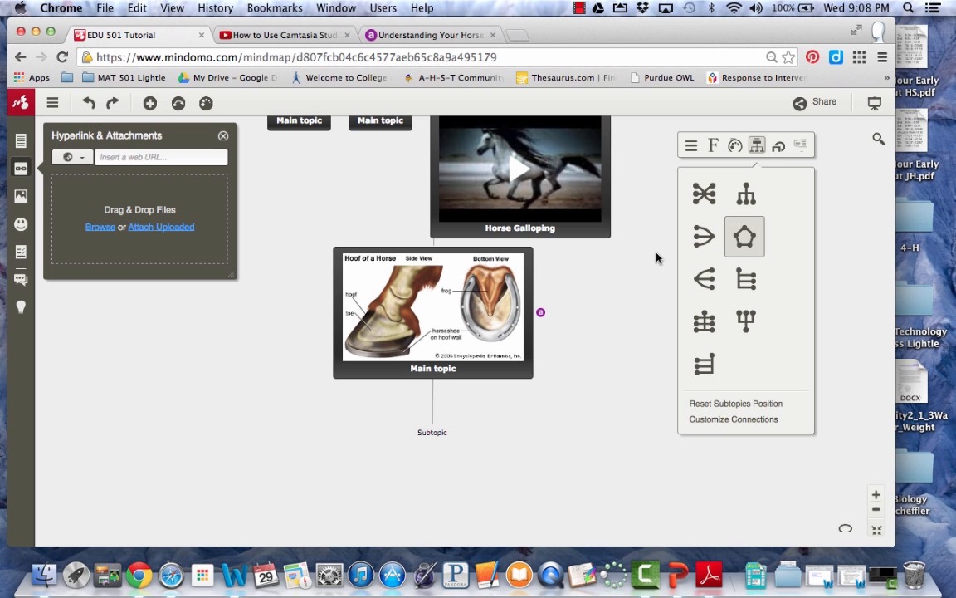
click(746, 193)
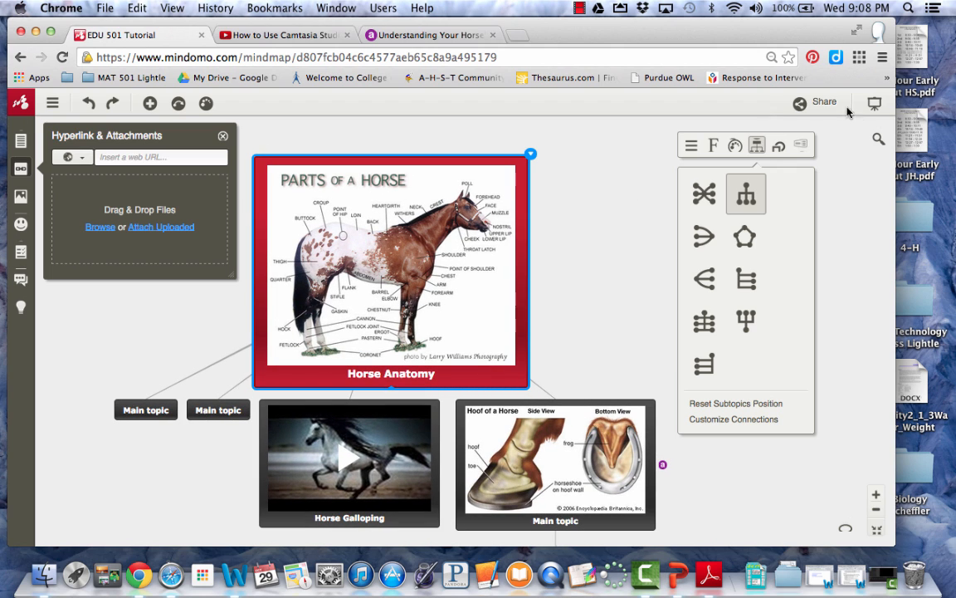
Open the map's options for saving, copying, downloading and printing
click(52, 104)
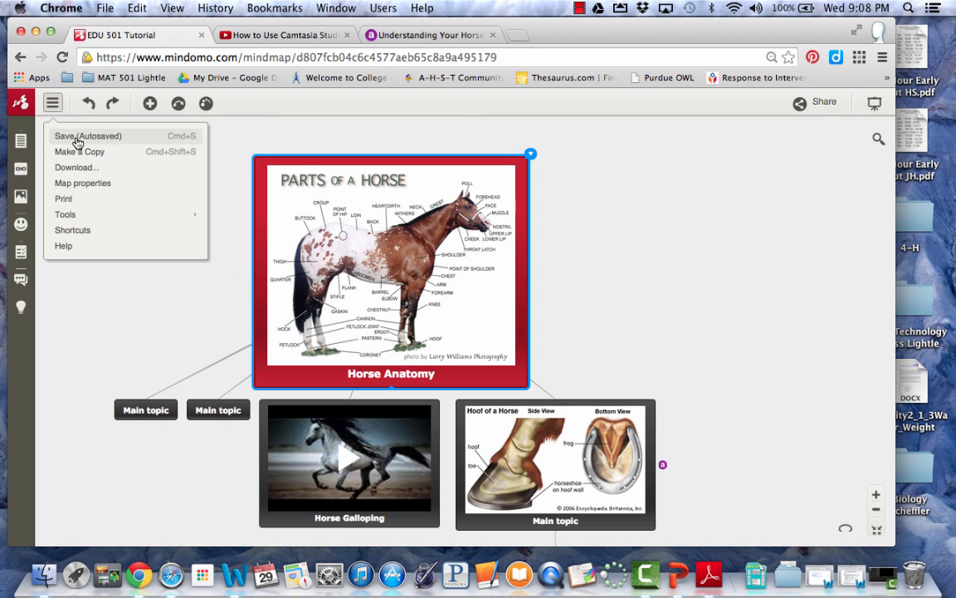